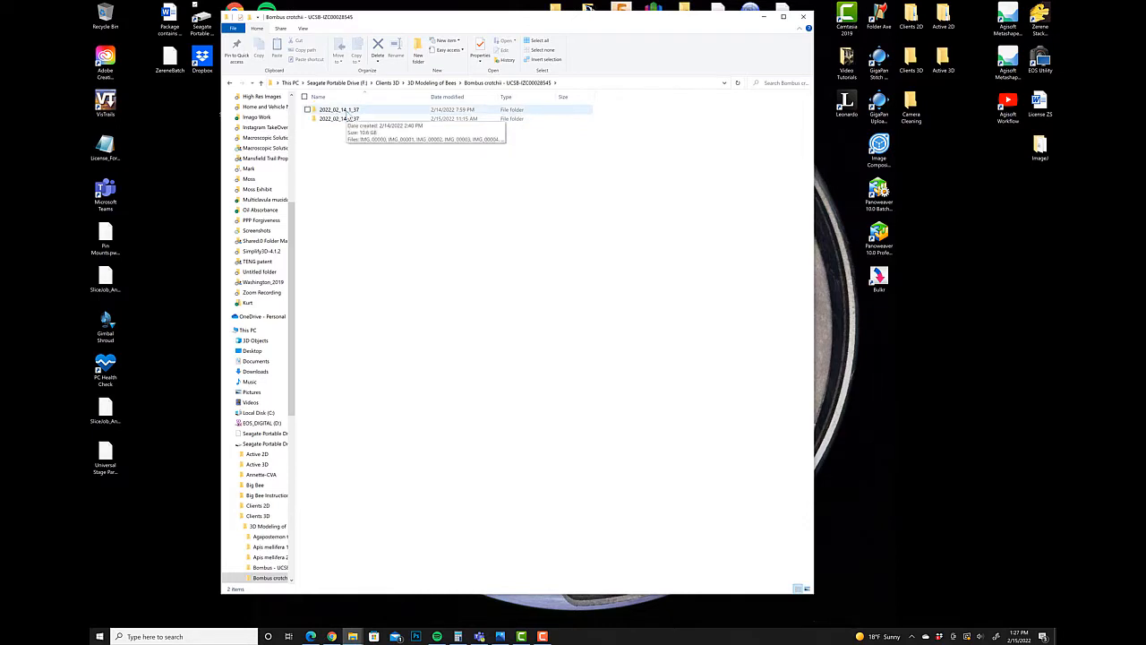
Step: Open the 2022_02_14_1_37 folder and select the first image stack, IMG_00000 through IMG_00036, to check how many images it holds
double_click(342, 111)
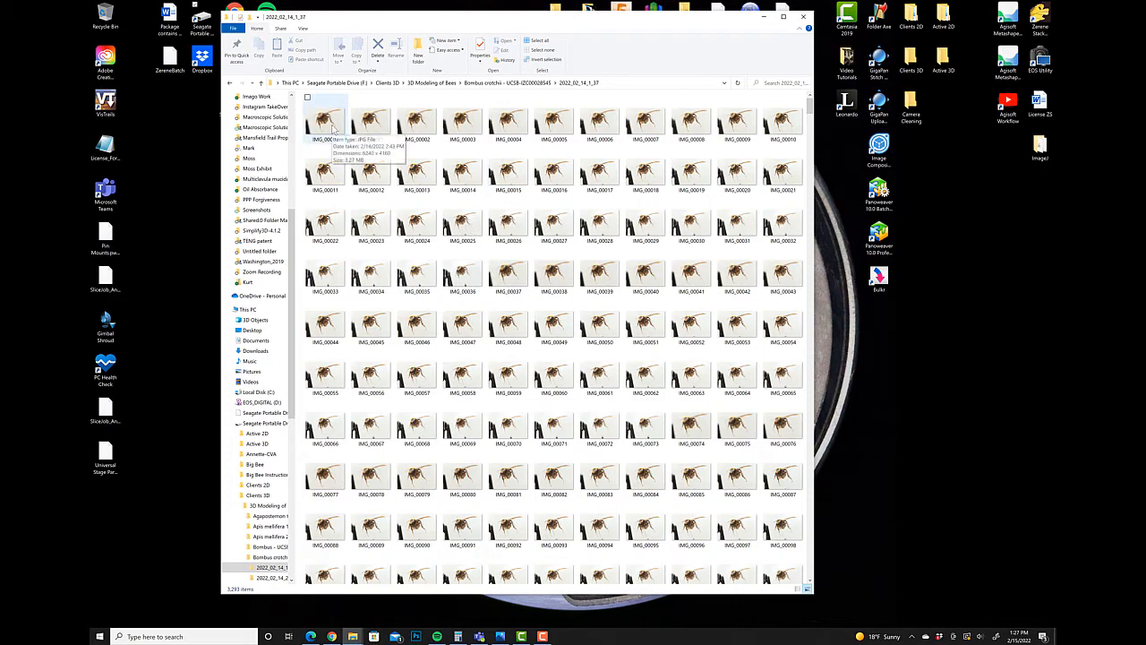
click(334, 130)
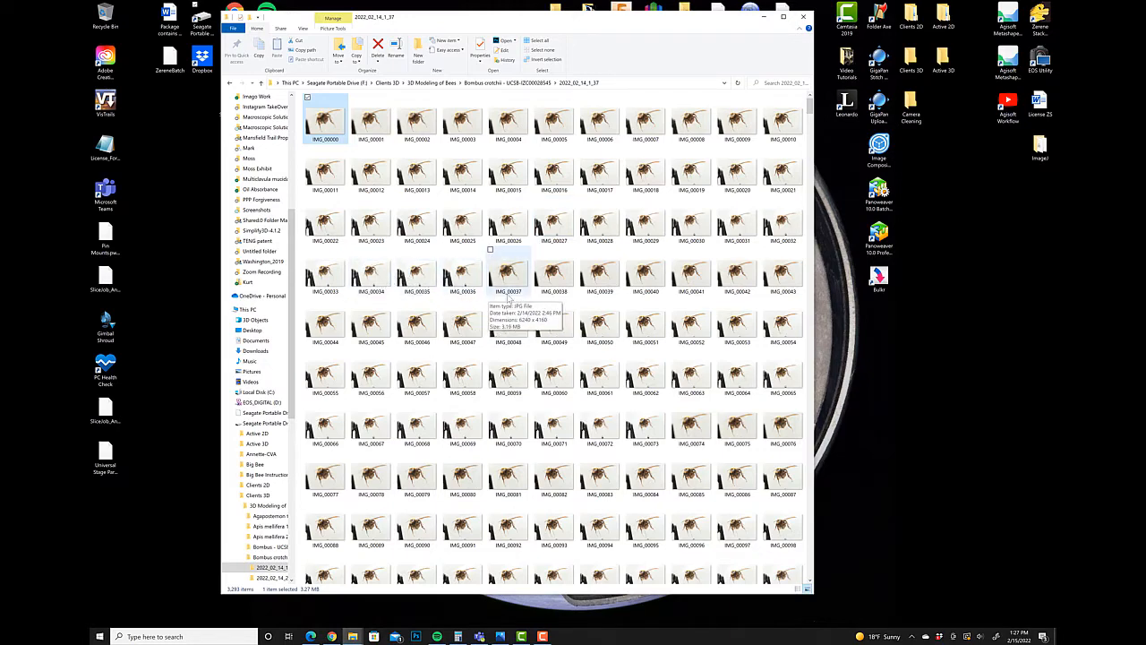
shift+click(465, 283)
mouse_move(466, 283)
mouse_down()
mouse_move(481, 225)
mouse_move(512, 240)
mouse_move(469, 256)
mouse_move(476, 285)
mouse_up()
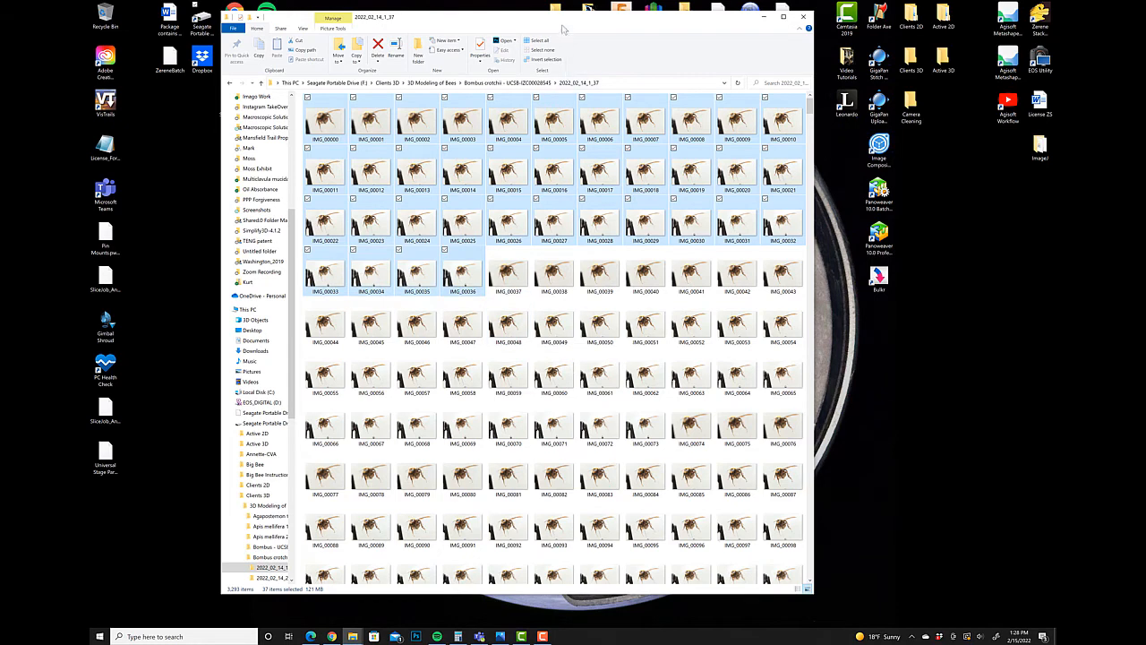
drag(563, 24, 535, 17)
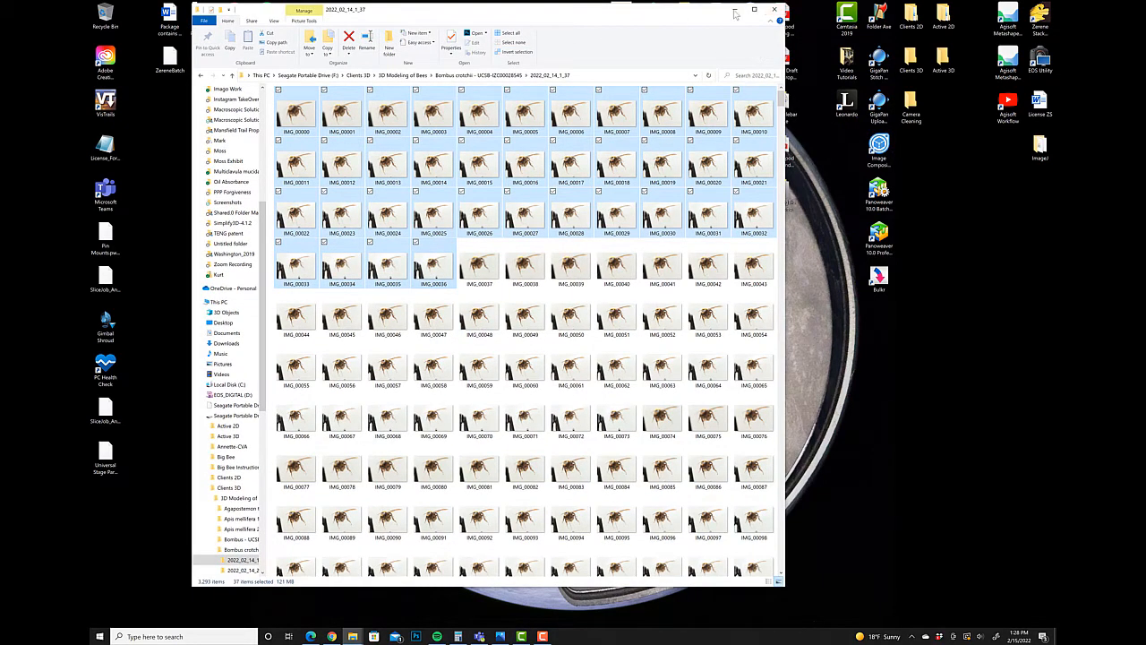
Step: Launch Folder Axe and choose the 2022_02_14_1_37 folder inside the Bombus crotchii folder on drive F as the folder to split
click(879, 13)
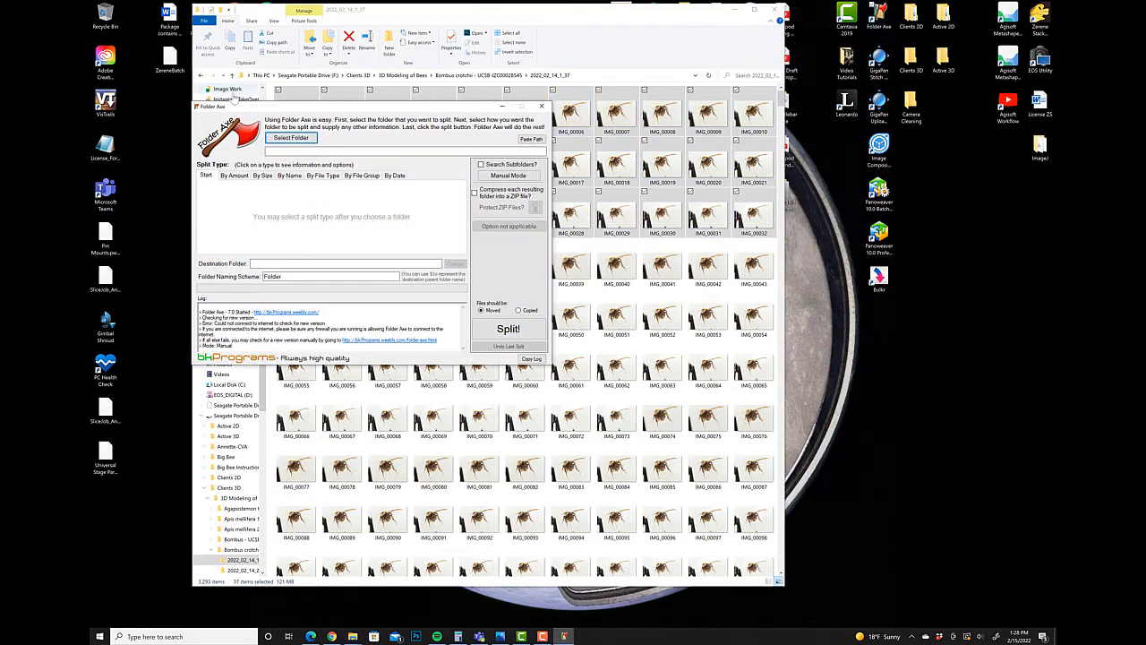
drag(262, 109, 660, 123)
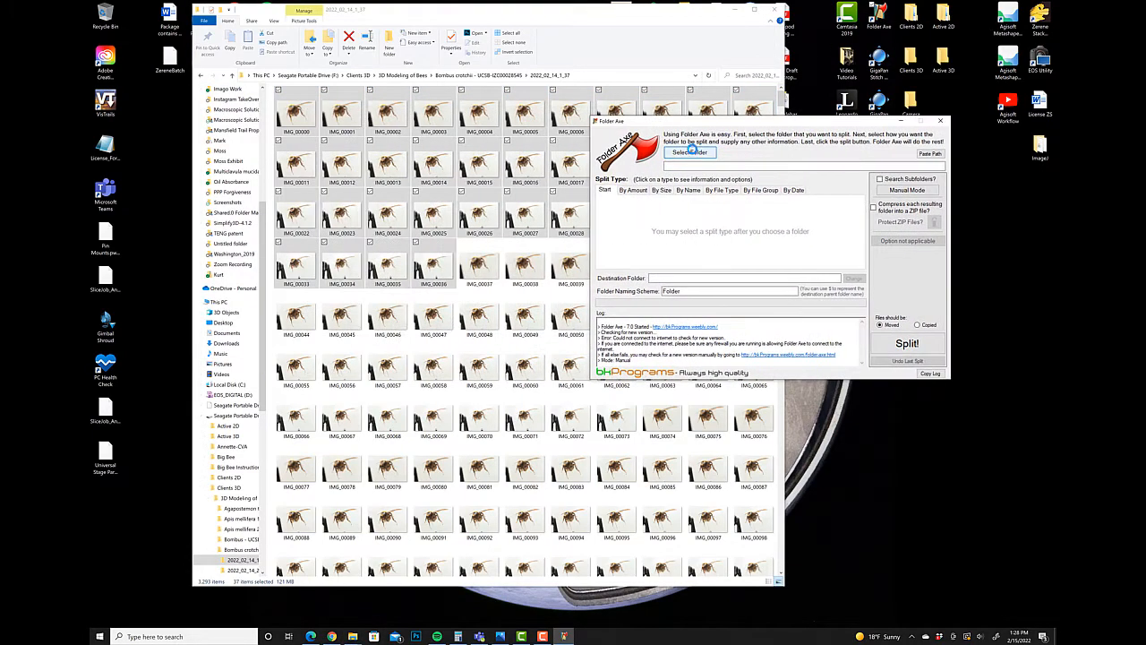
click(689, 152)
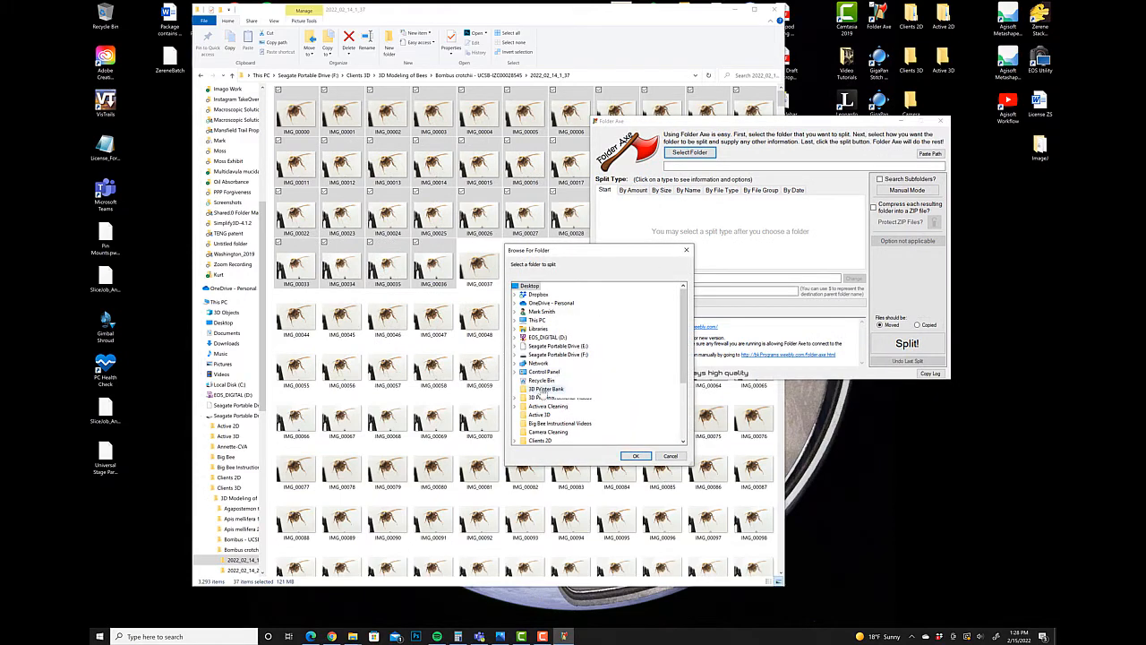
scroll(555, 394, down, 2)
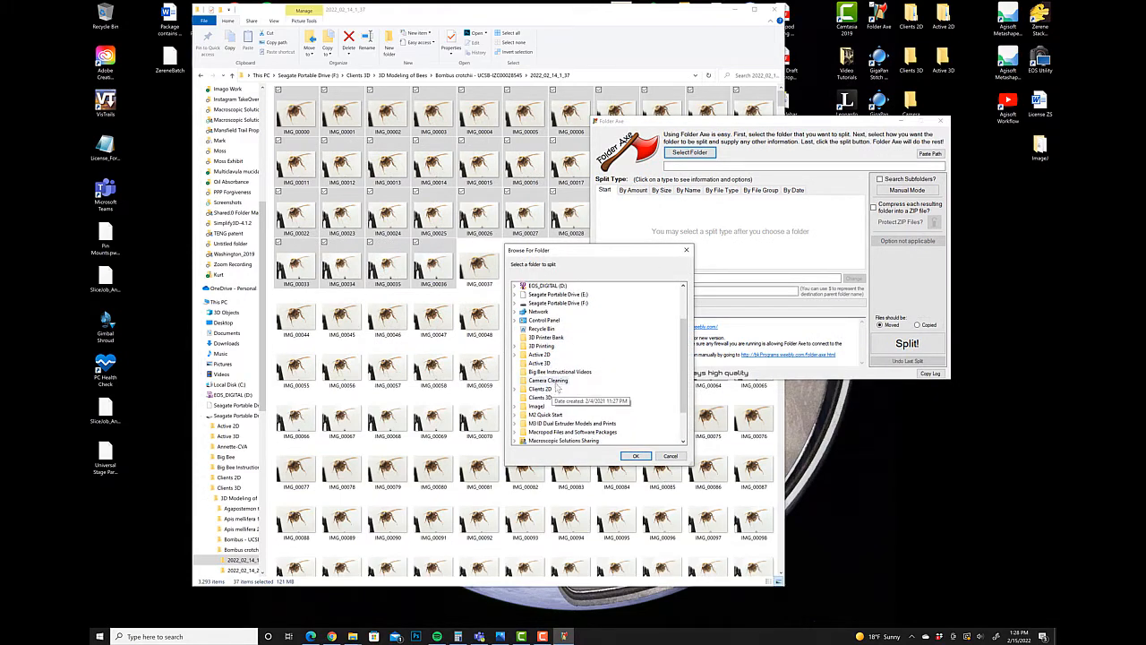
scroll(557, 389, up, 2)
double_click(558, 354)
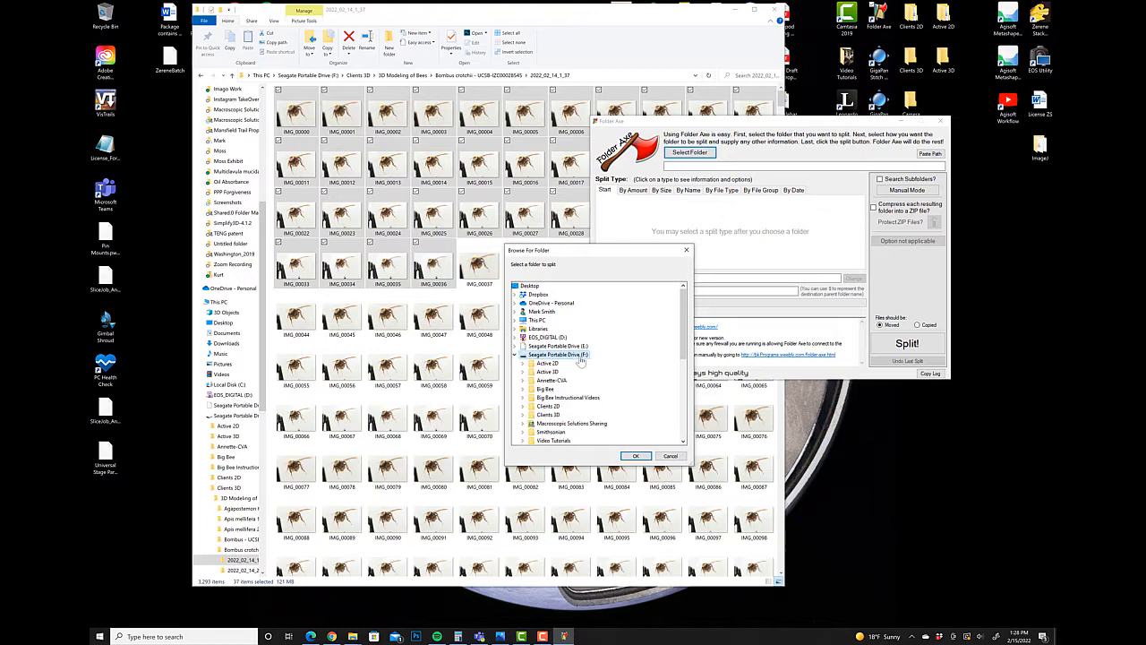
double_click(549, 415)
scroll(568, 419, down, 3)
double_click(591, 388)
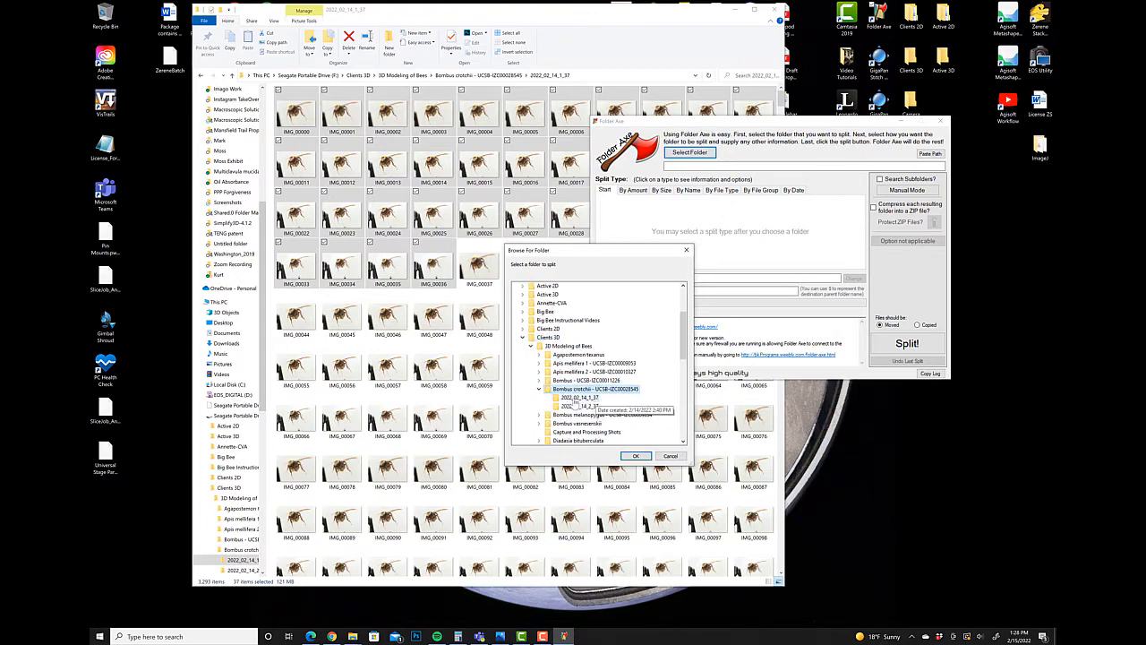
click(591, 398)
click(636, 457)
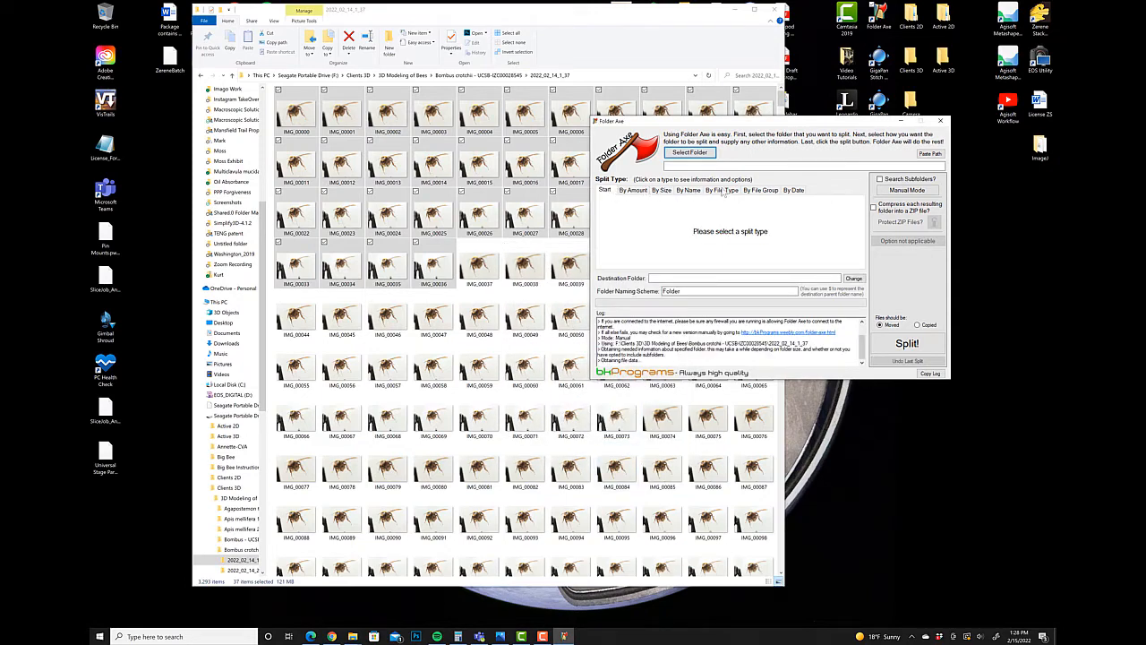
Step: Split the chosen folder by amount, with 37 files per resulting folder
click(633, 191)
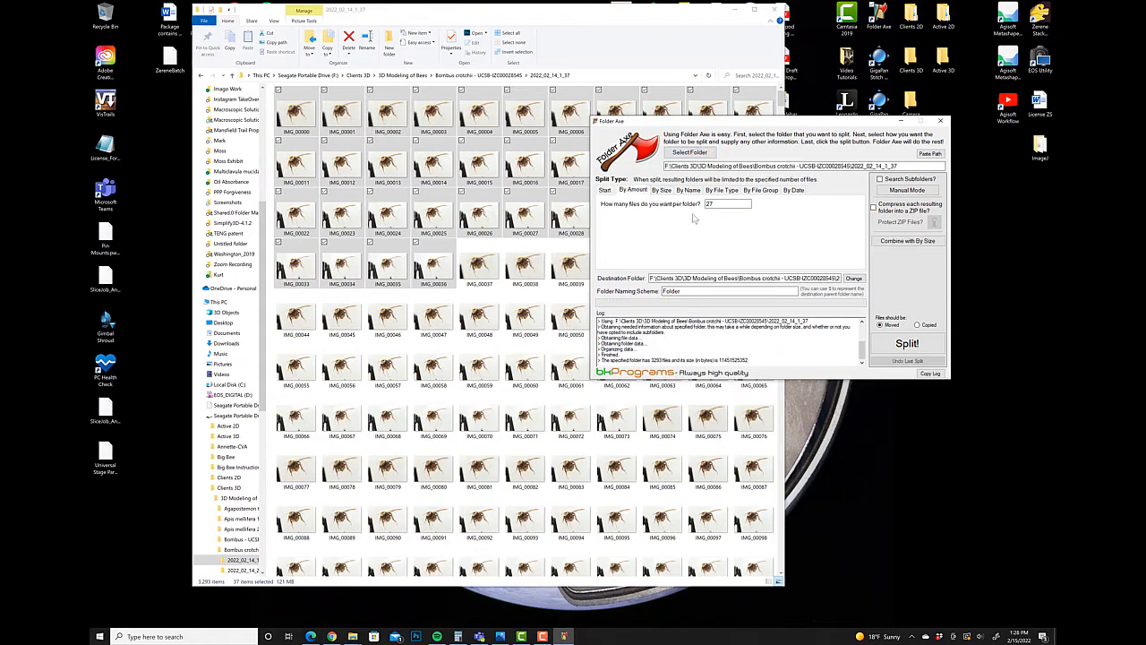
drag(713, 206, 682, 204)
click(918, 348)
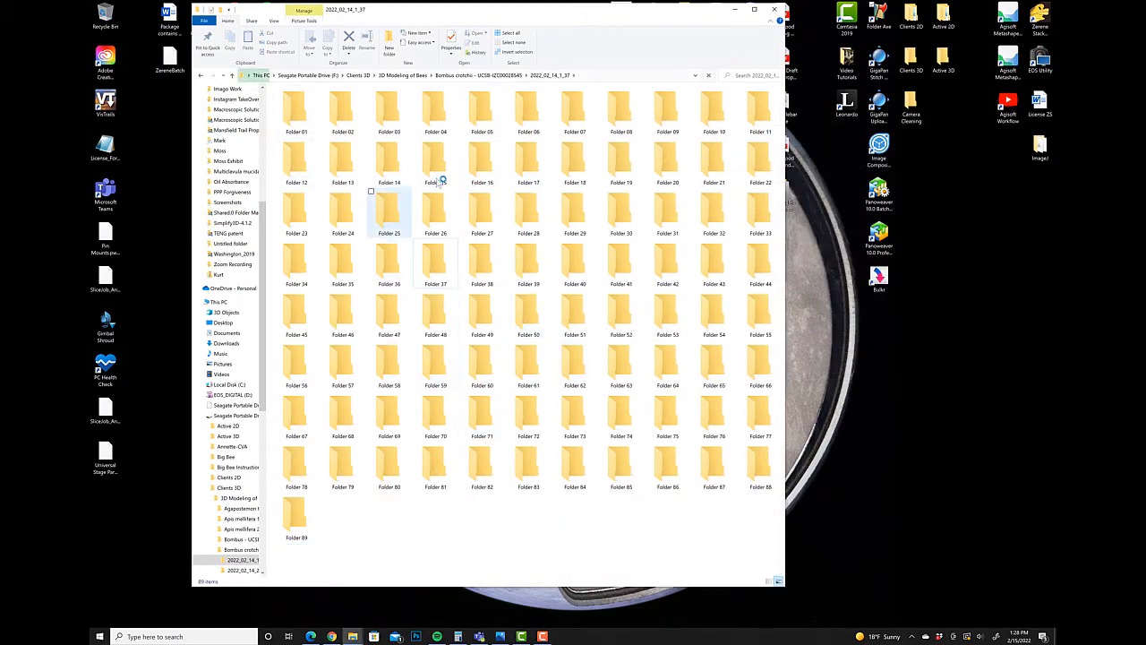
Step: Check the contents of Folder 16 by selecting all its images, and return to the Bombus crotchii folder
double_click(487, 172)
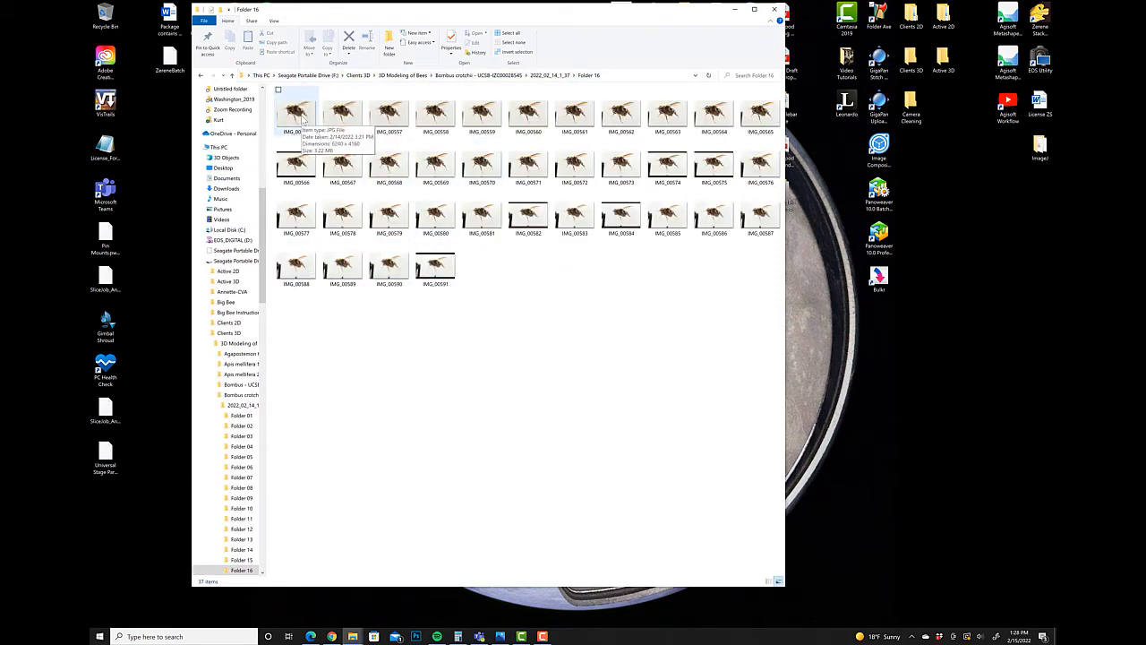
click(303, 117)
shift+click(436, 266)
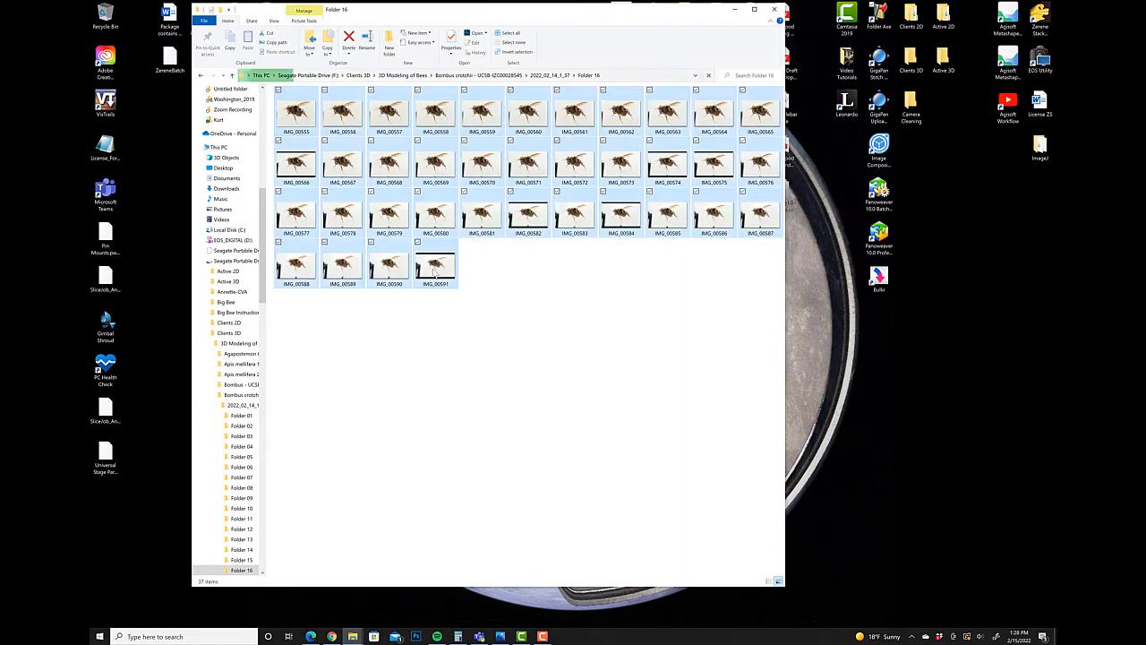
drag(437, 266, 440, 292)
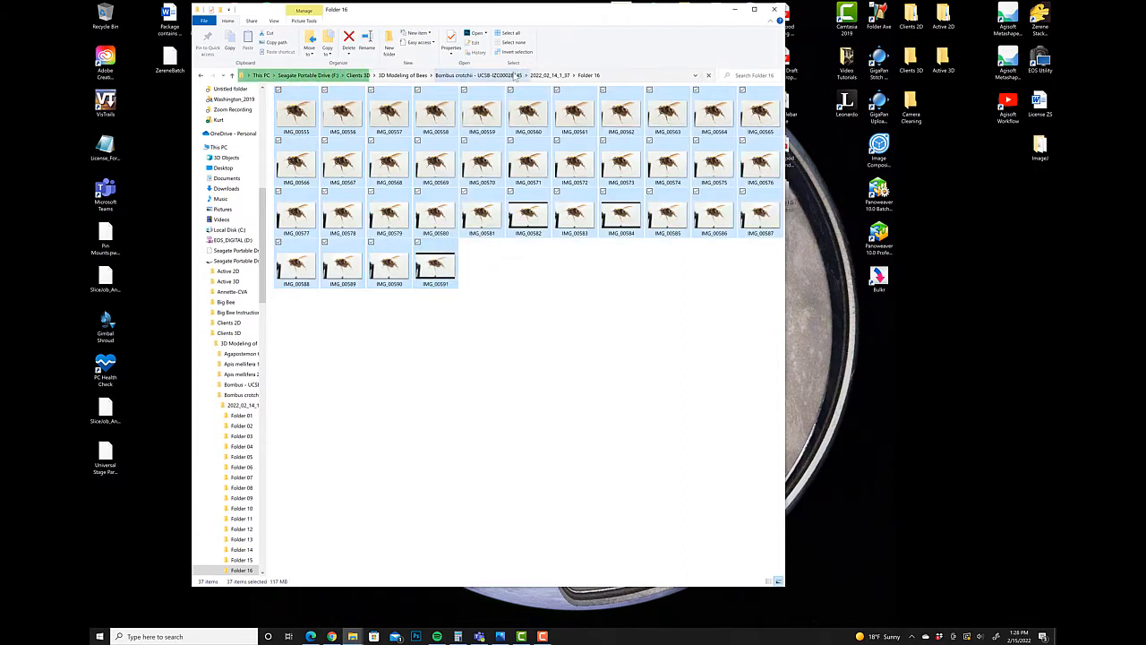
click(513, 76)
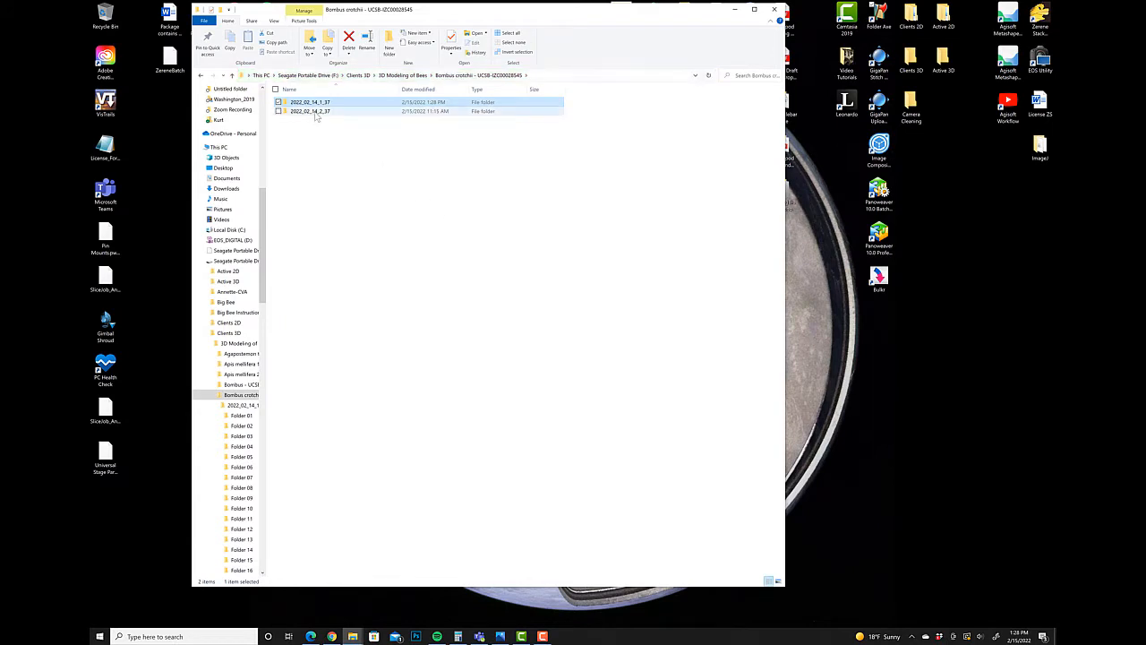
Step: Inspect the images in Folder 89, the last subfolder of 2022_02_14_1_37, and return to the Bombus crotchii folder
double_click(341, 104)
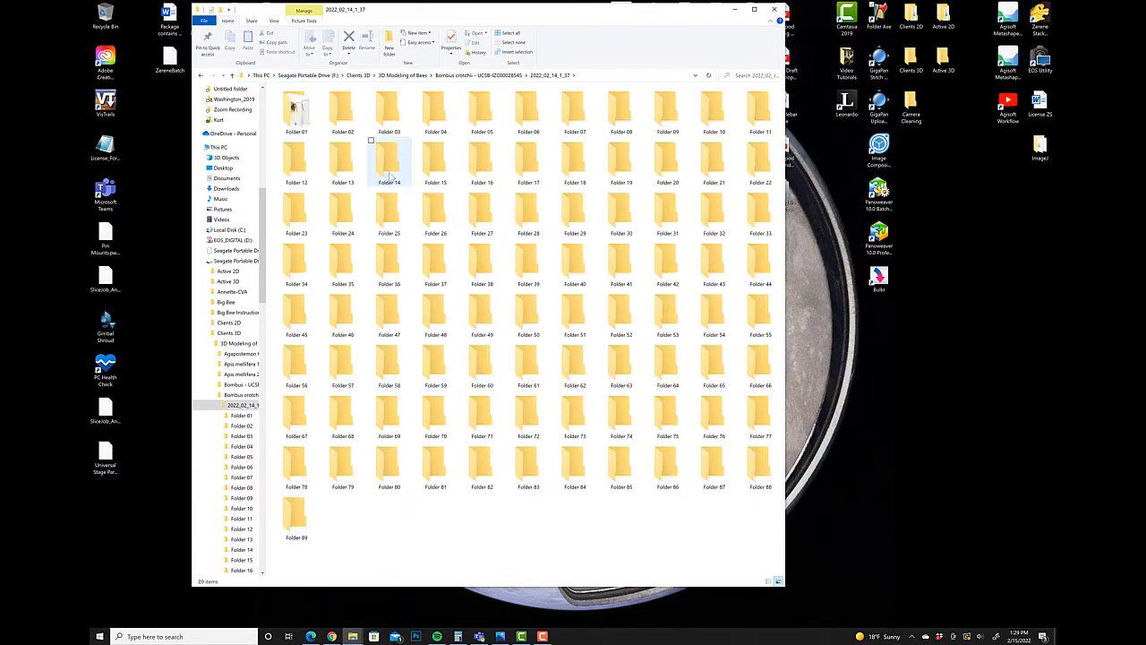
double_click(300, 515)
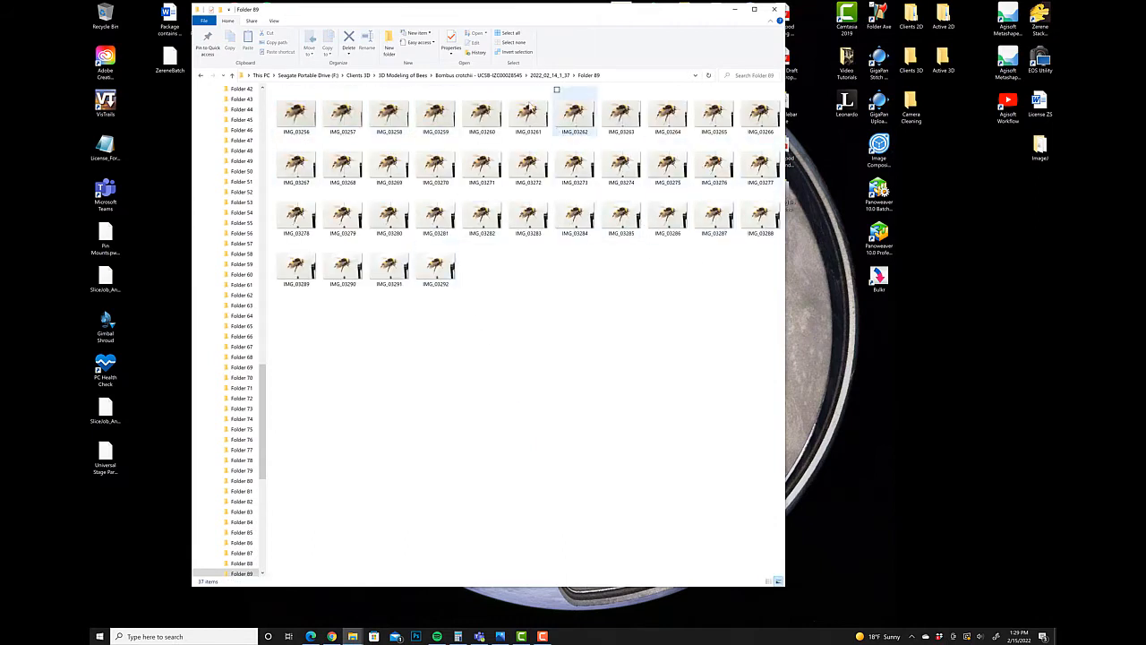
click(550, 75)
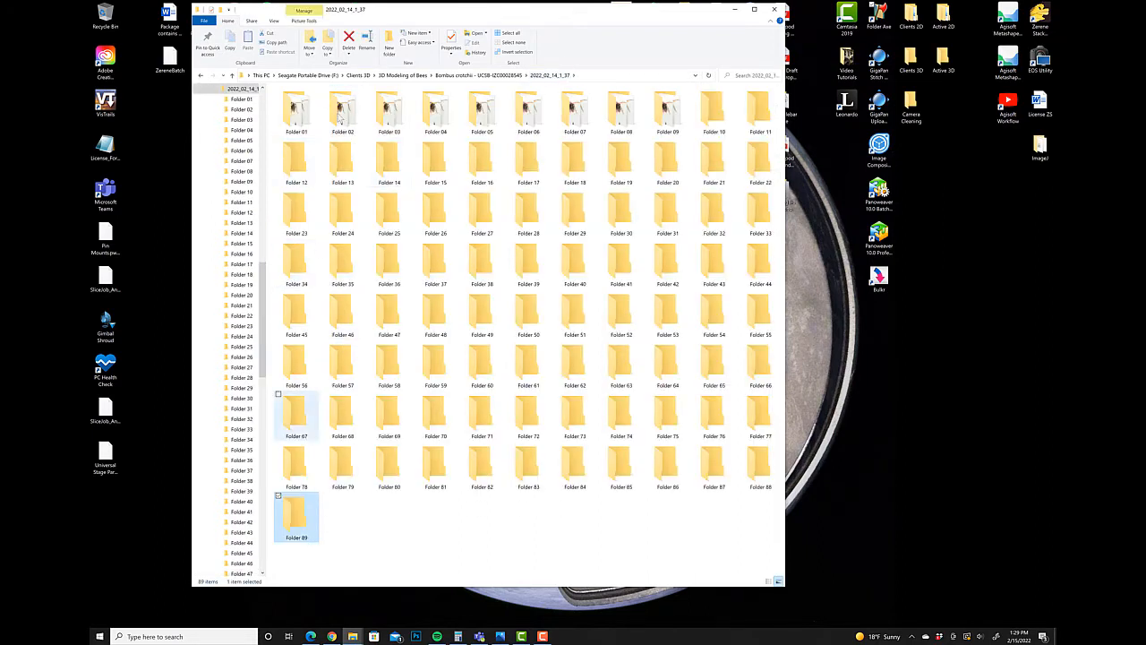
click(503, 75)
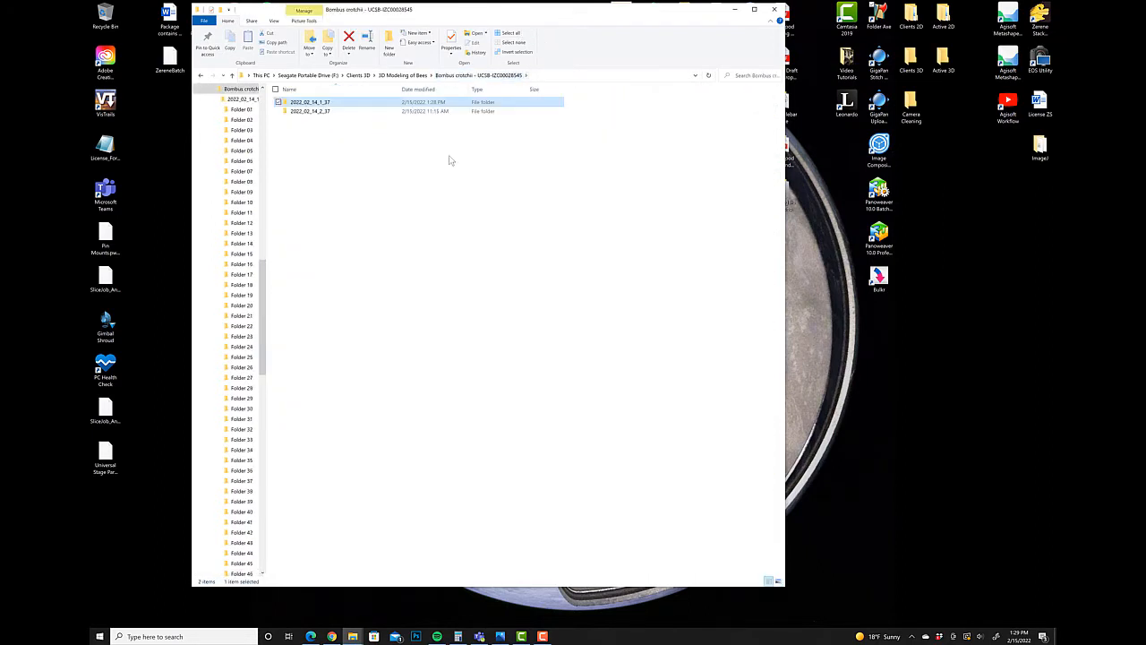
Step: Look through the unsplit images in the 2022_02_14_2_37 folder and return to the Bombus crotchii folder
double_click(329, 113)
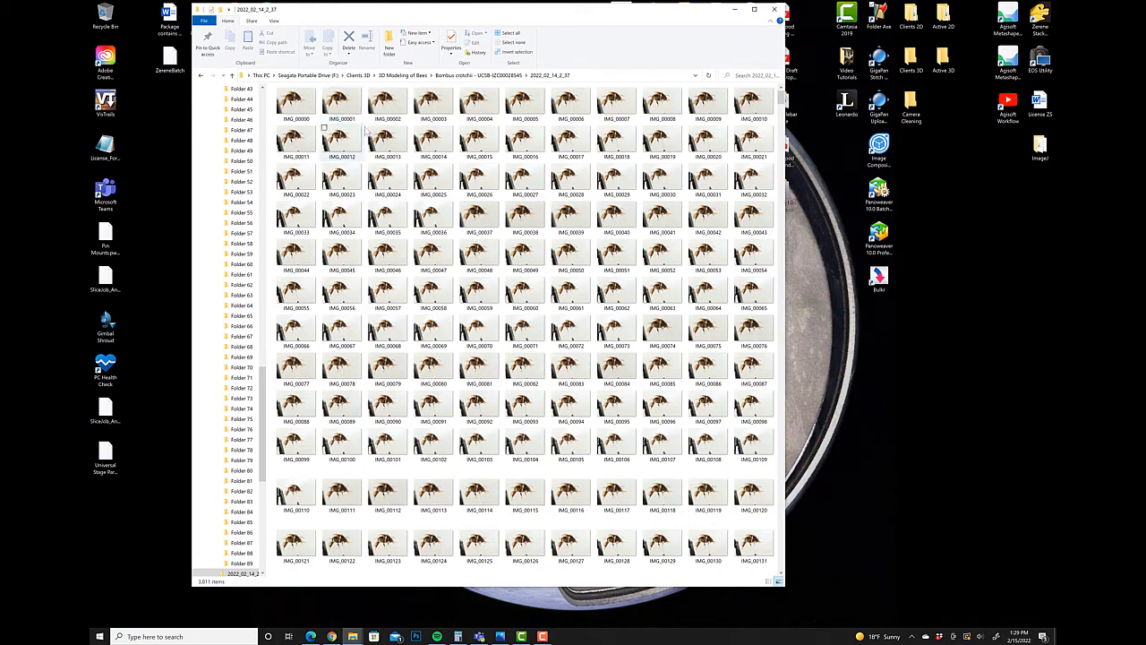
scroll(537, 385, down, 3)
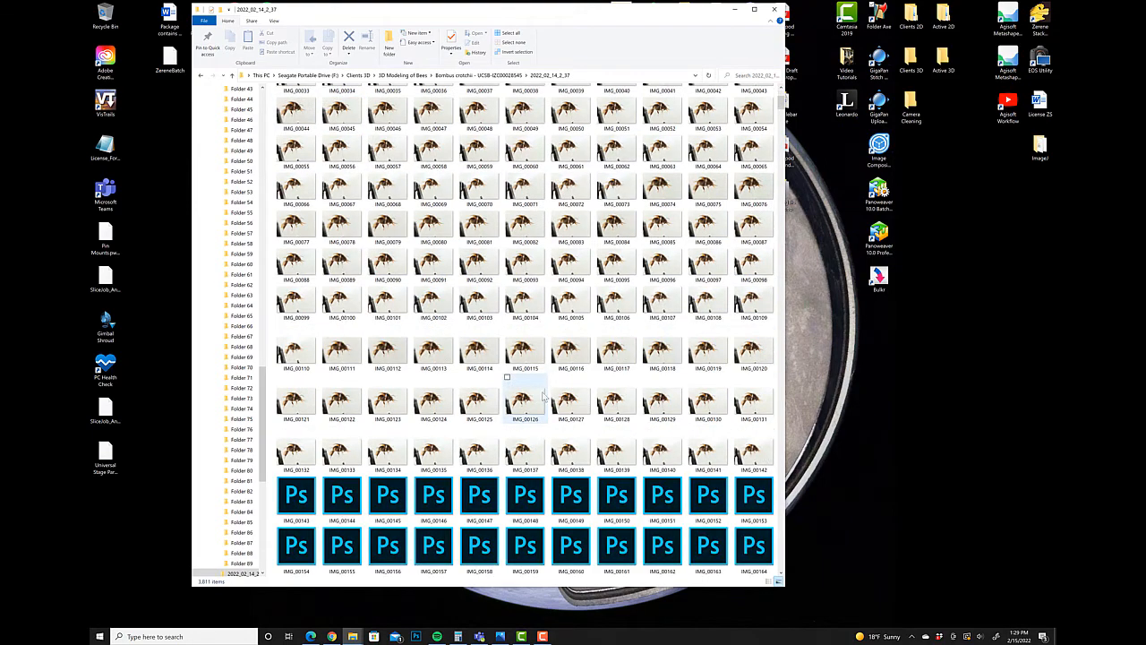
scroll(646, 412, down, 5)
scroll(671, 396, up, 8)
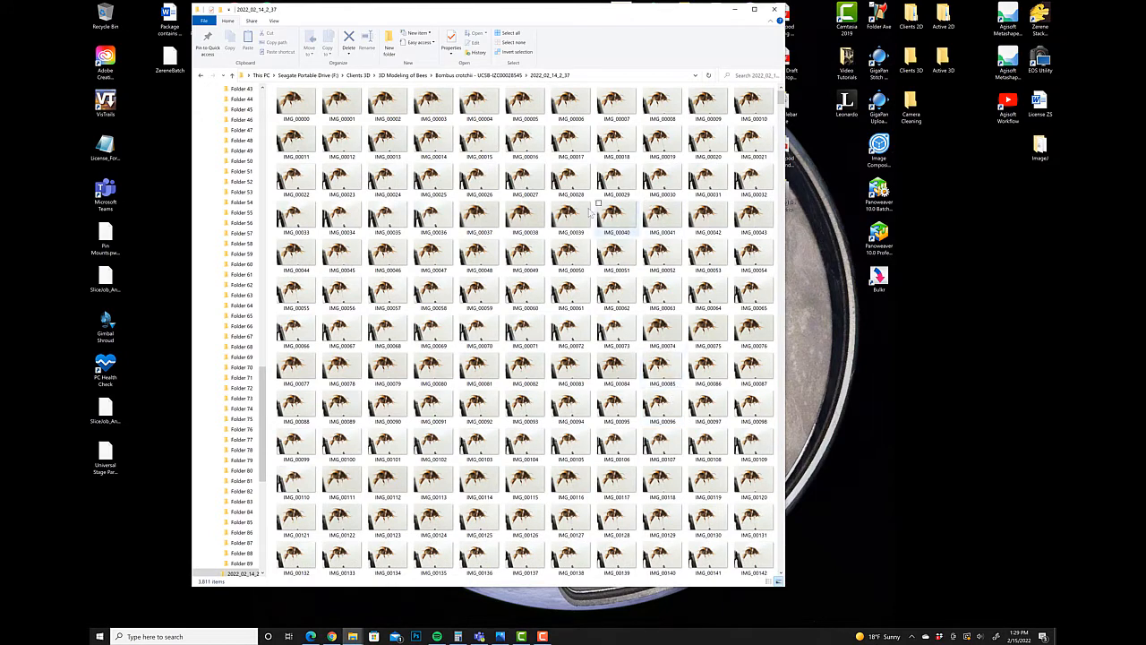
click(479, 76)
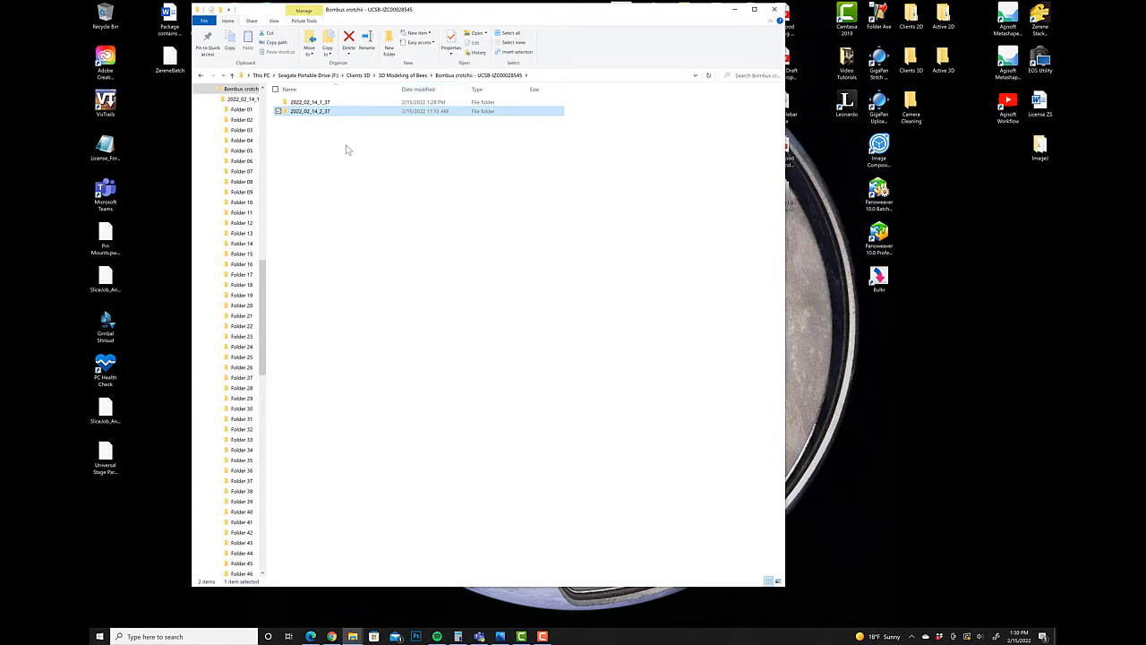
click(686, 182)
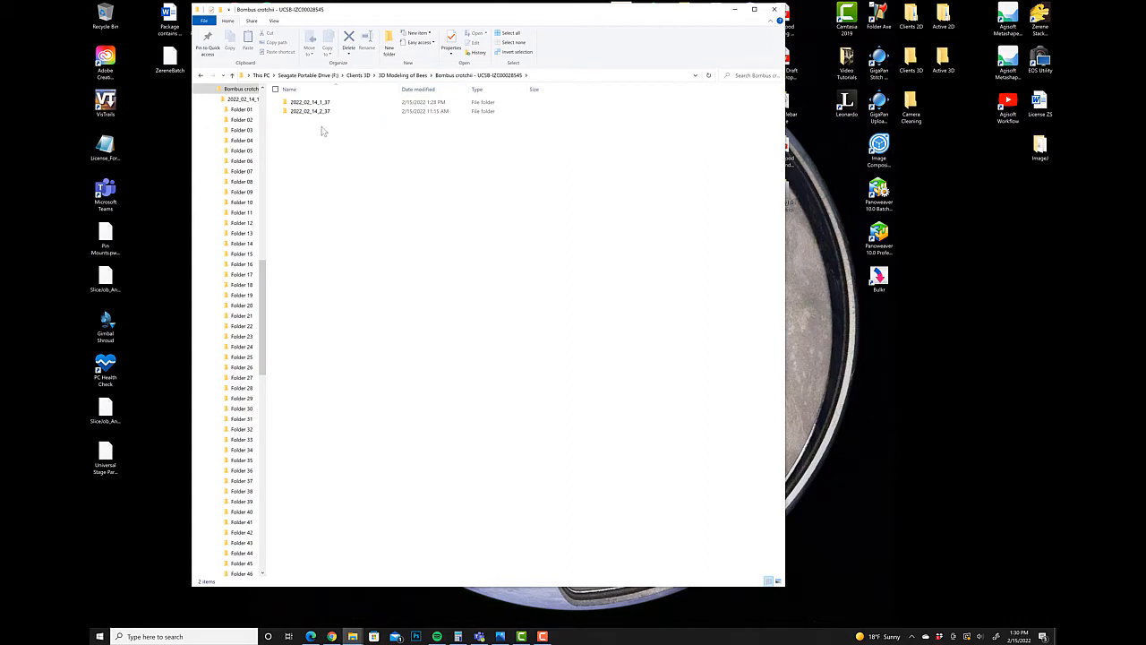
Step: Launch Folder Axe again and choose the 2022_02_14_2_37 folder inside the Bombus crotchii folder as the folder to split
click(884, 22)
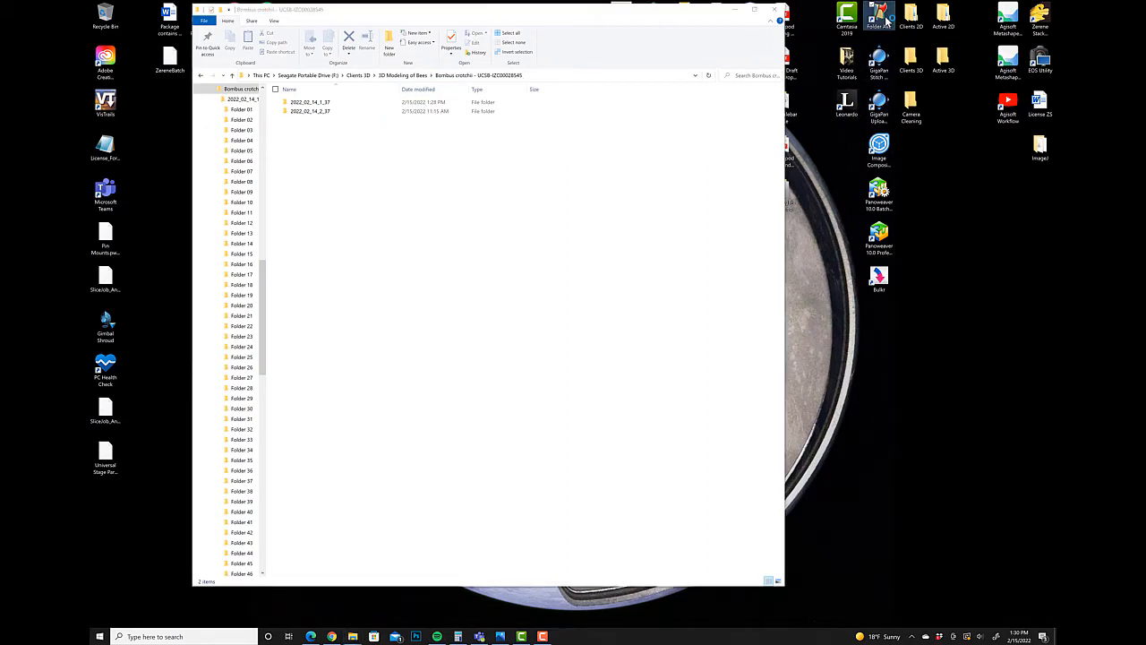
double_click(886, 19)
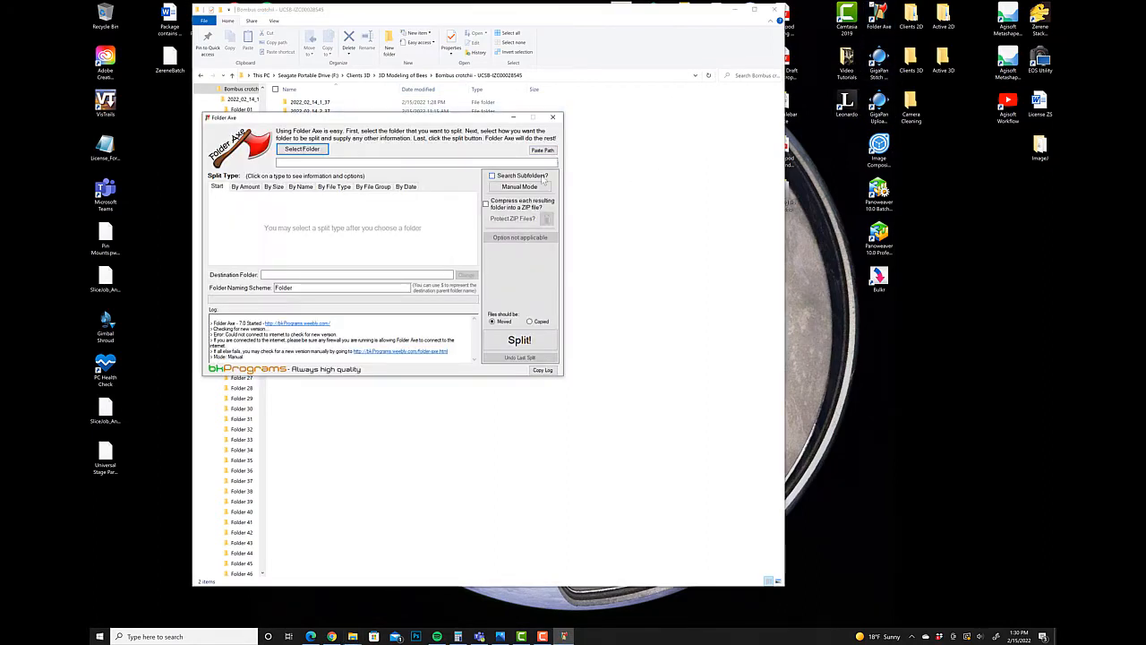
drag(351, 120, 761, 142)
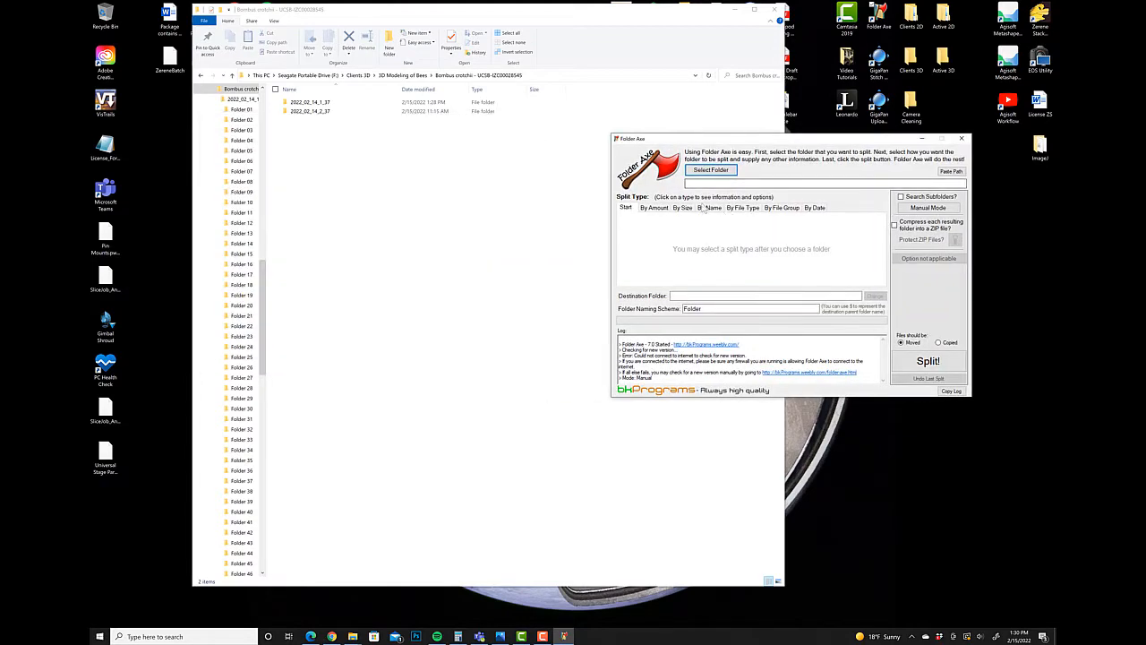
click(715, 170)
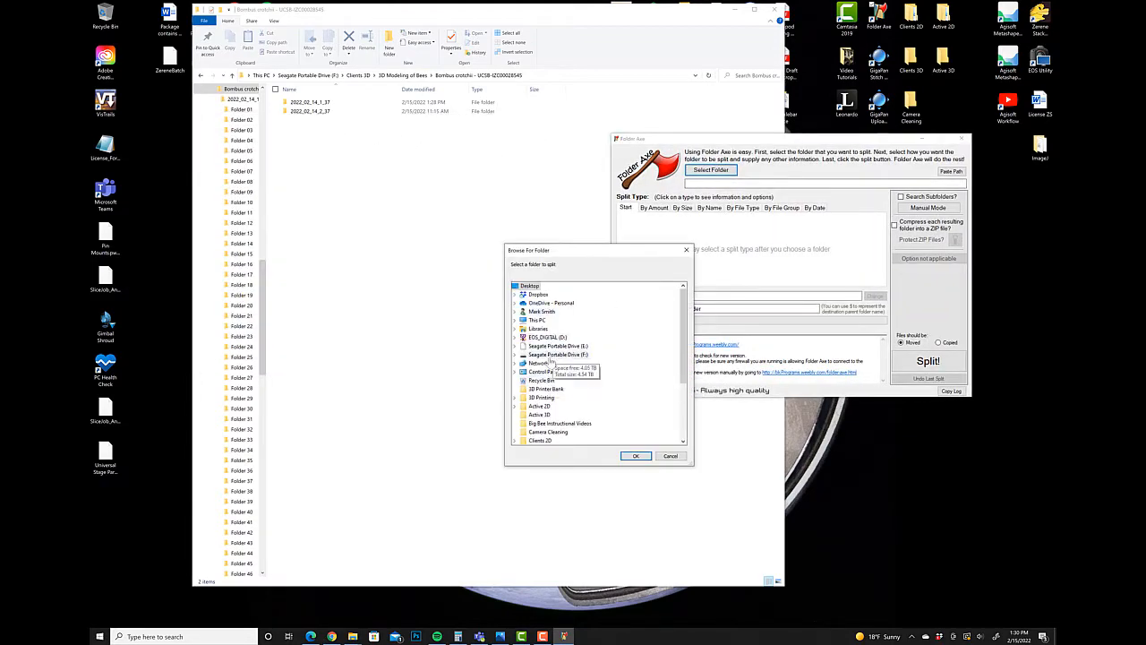
click(551, 356)
click(555, 417)
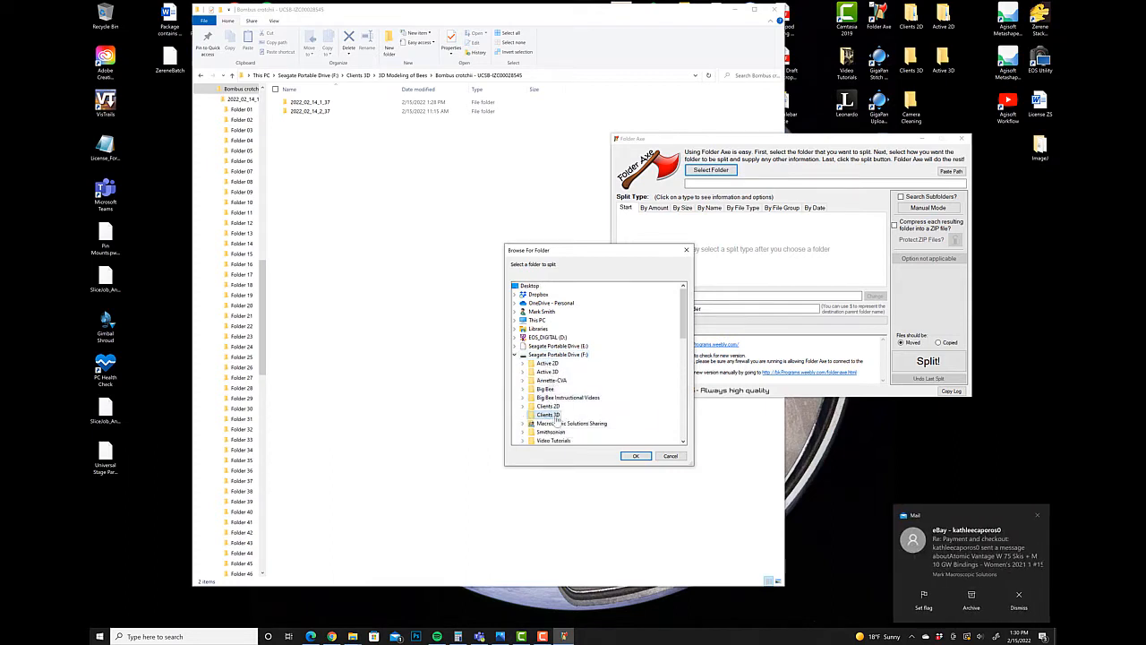
scroll(566, 421, down, 5)
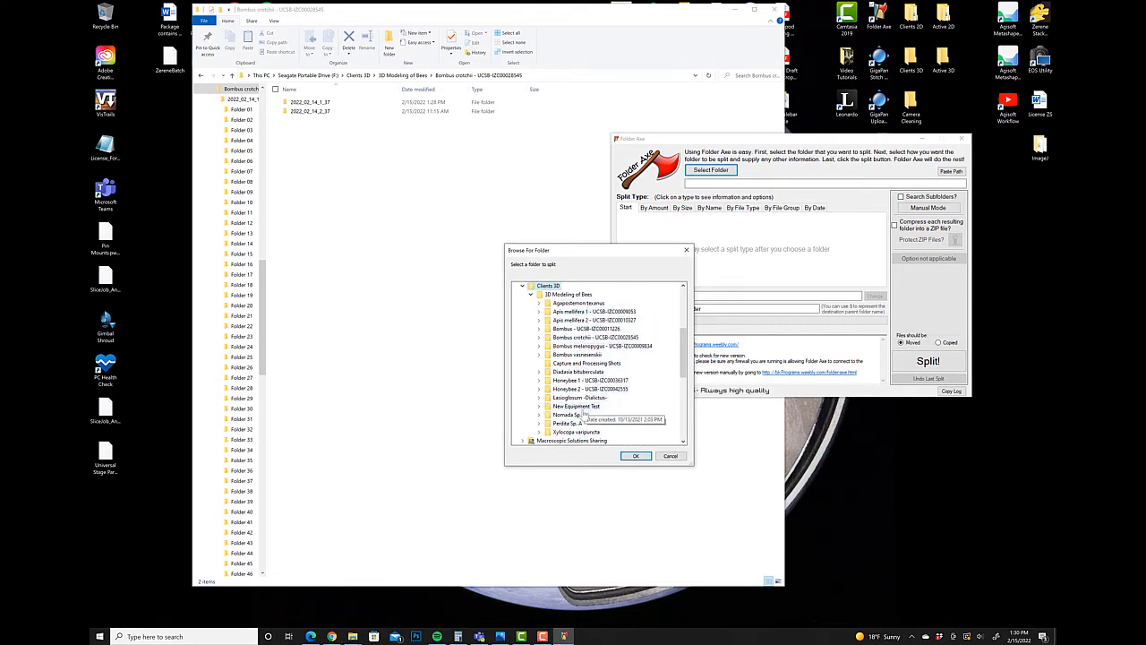
double_click(598, 337)
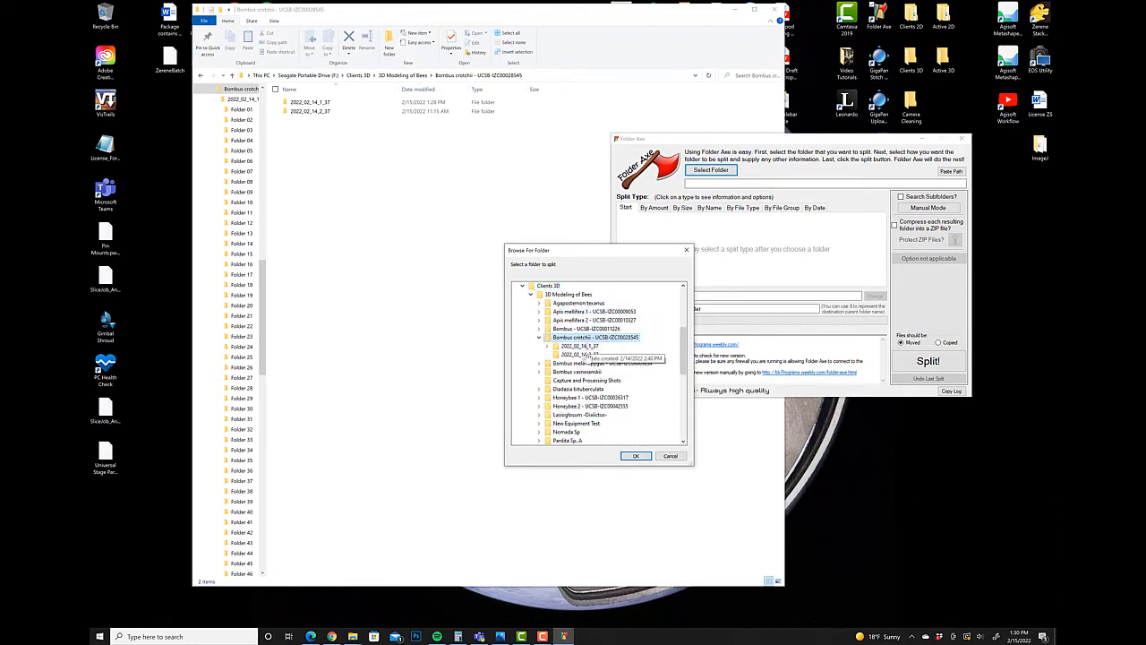
click(580, 354)
click(632, 455)
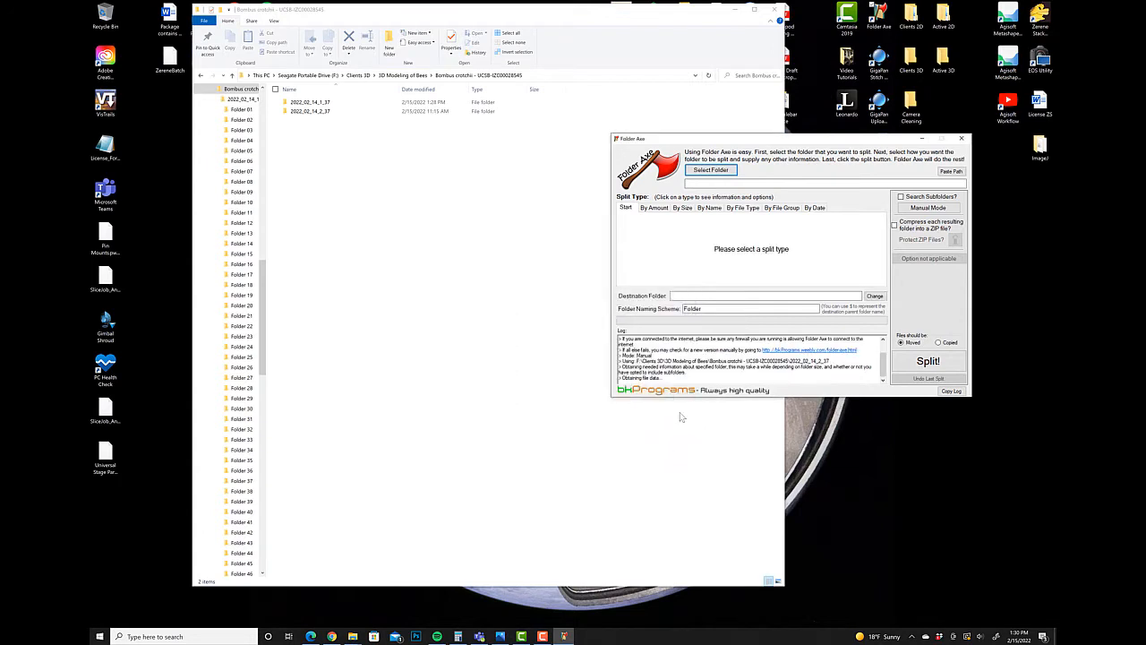
Step: Split the 2022_02_14_2_37 folder by amount into subfolders of 37 files each
click(666, 209)
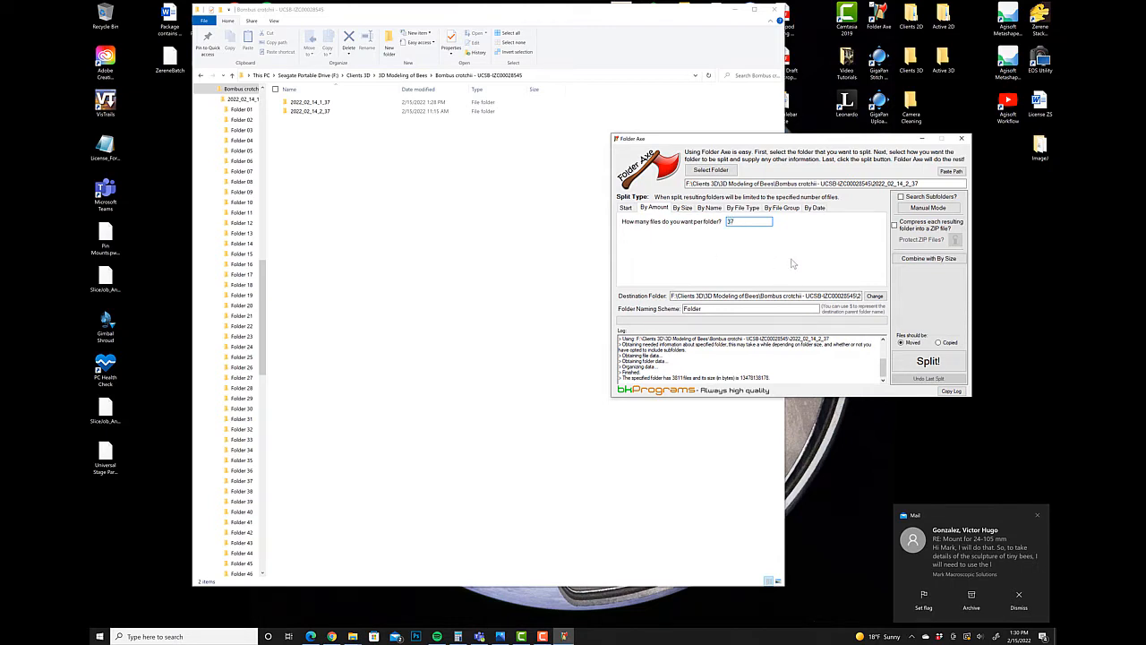
click(938, 364)
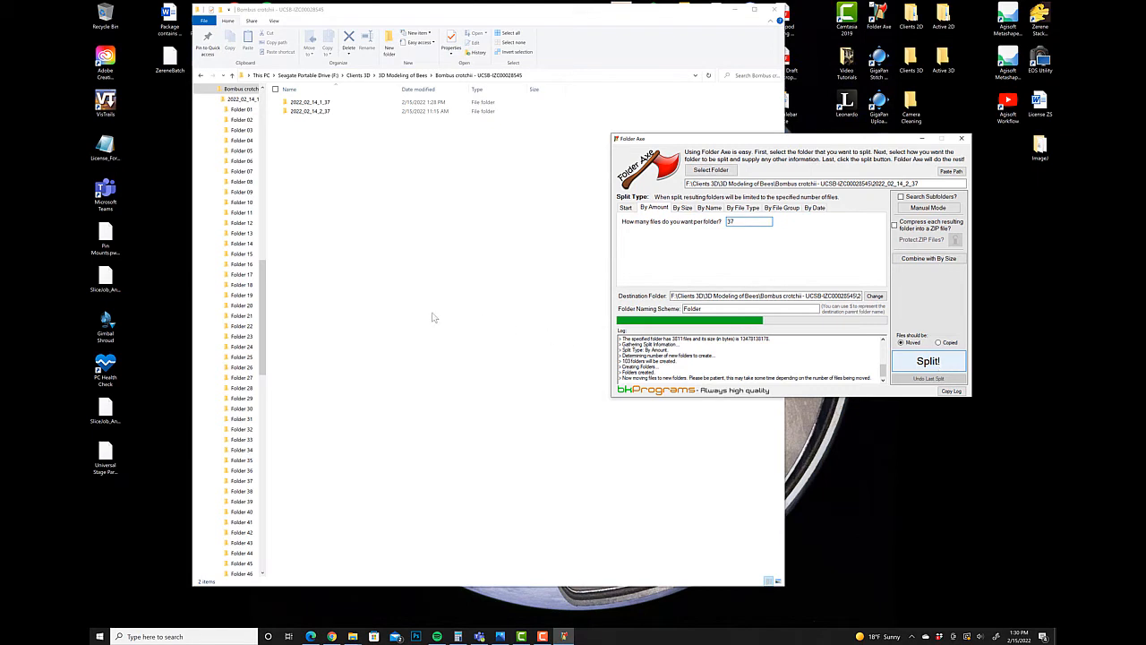
Step: Check the images in Folder 062 of the split 2022_02_14_2_37 folder, and return to the Bombus crotchii folder
click(385, 311)
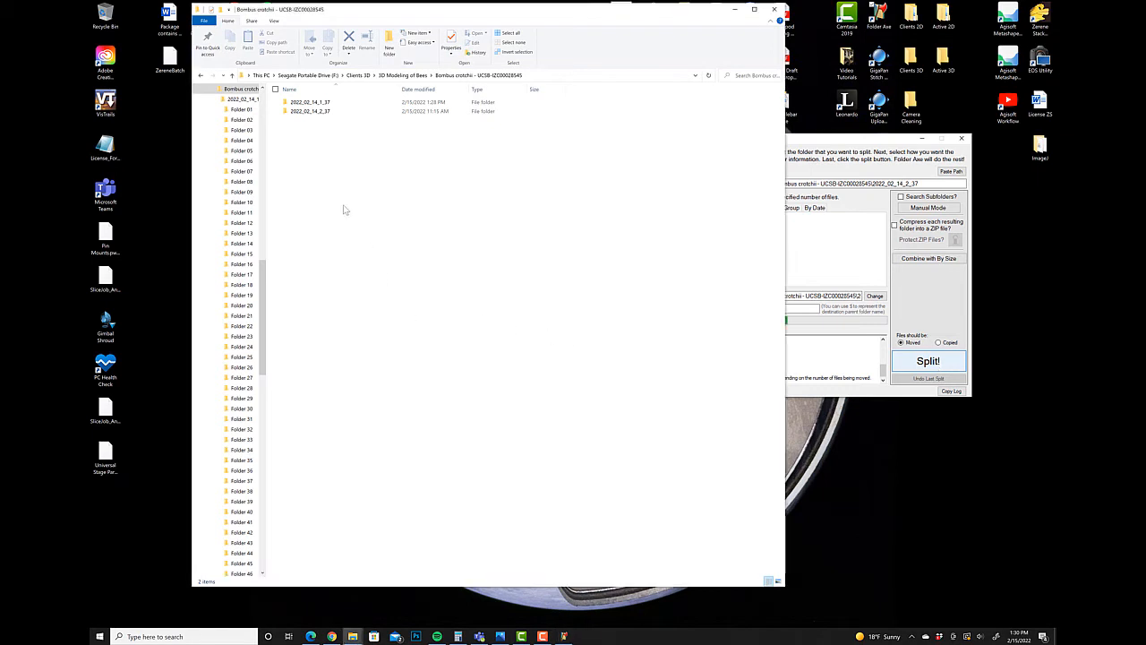
double_click(313, 112)
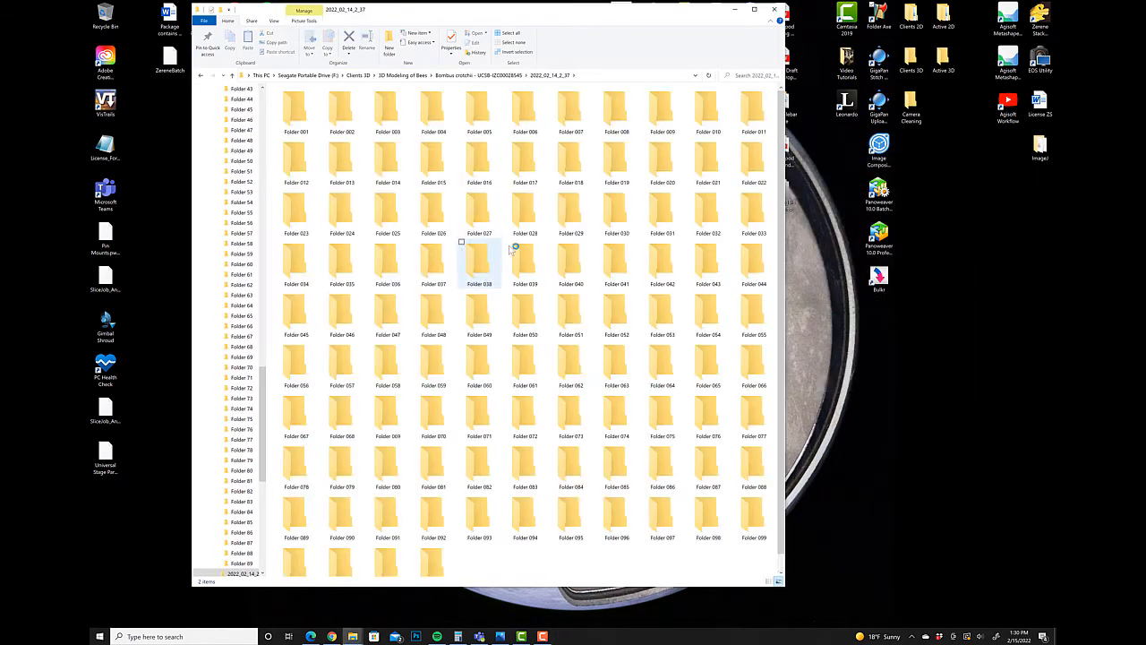
scroll(546, 408, down, 1)
double_click(573, 345)
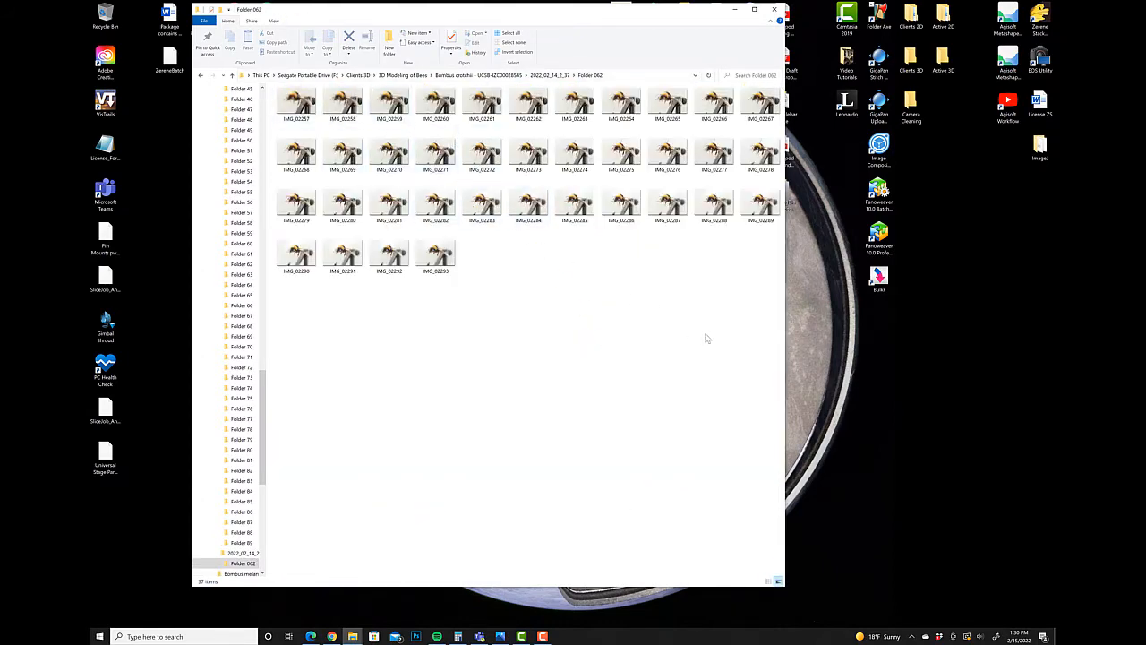
click(491, 76)
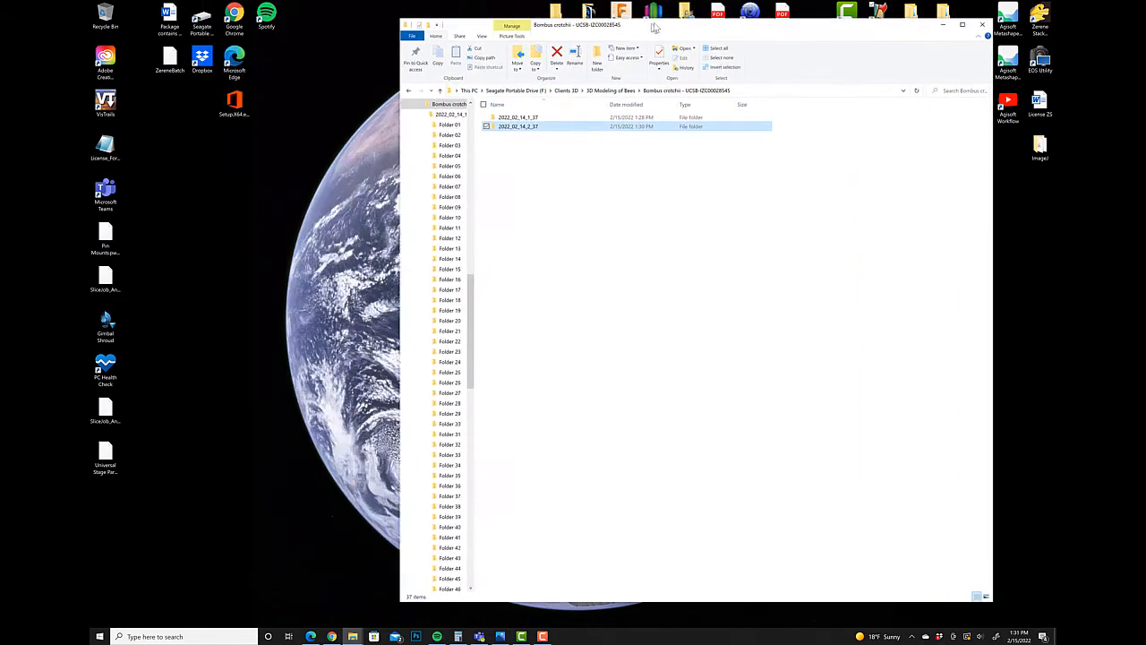
Step: Open a second file window from the Seagate drive and browse through Clients 3D and 3D Modeling of Bees to Bombus crotchii's 2022_02_14_2_37 folder
click(201, 18)
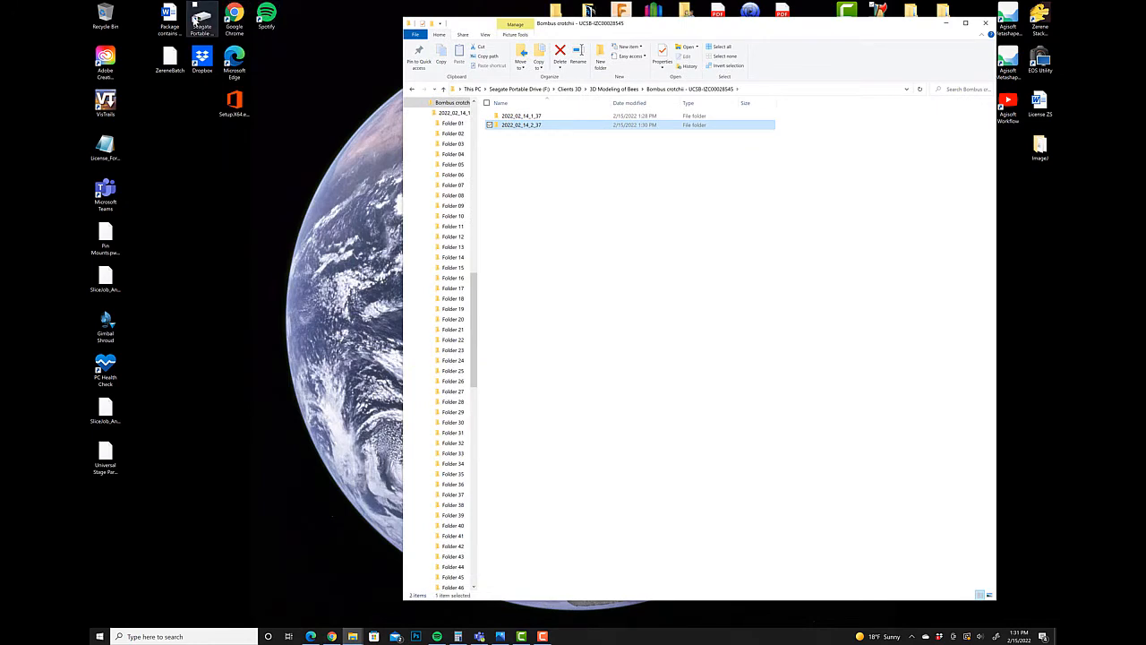
double_click(199, 18)
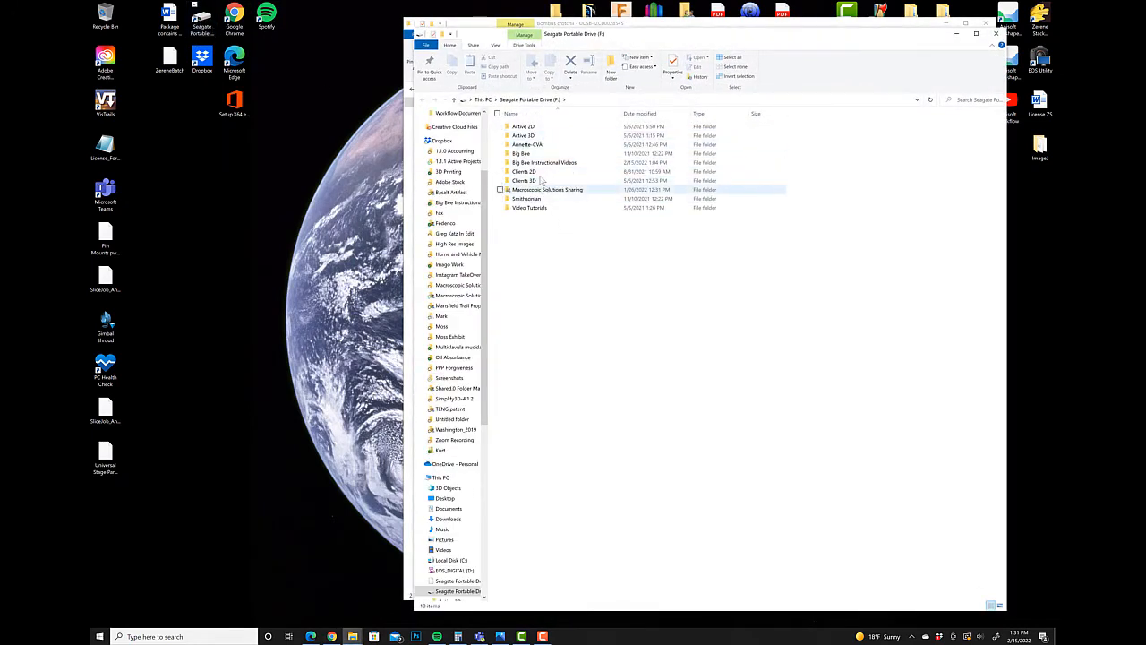
double_click(529, 180)
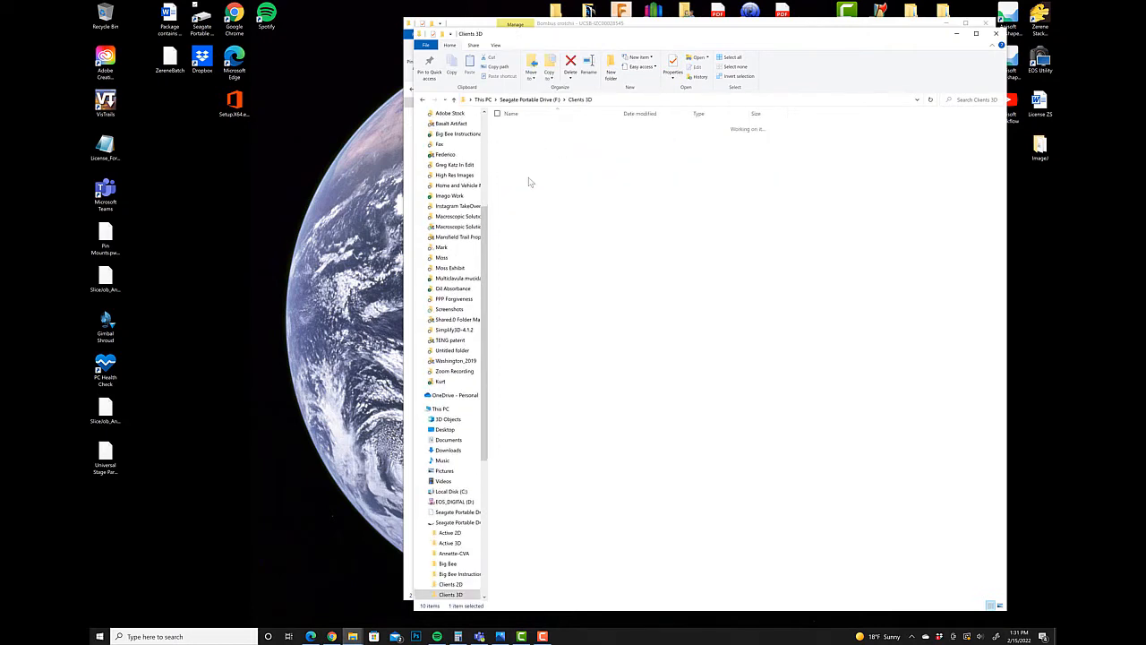
double_click(542, 126)
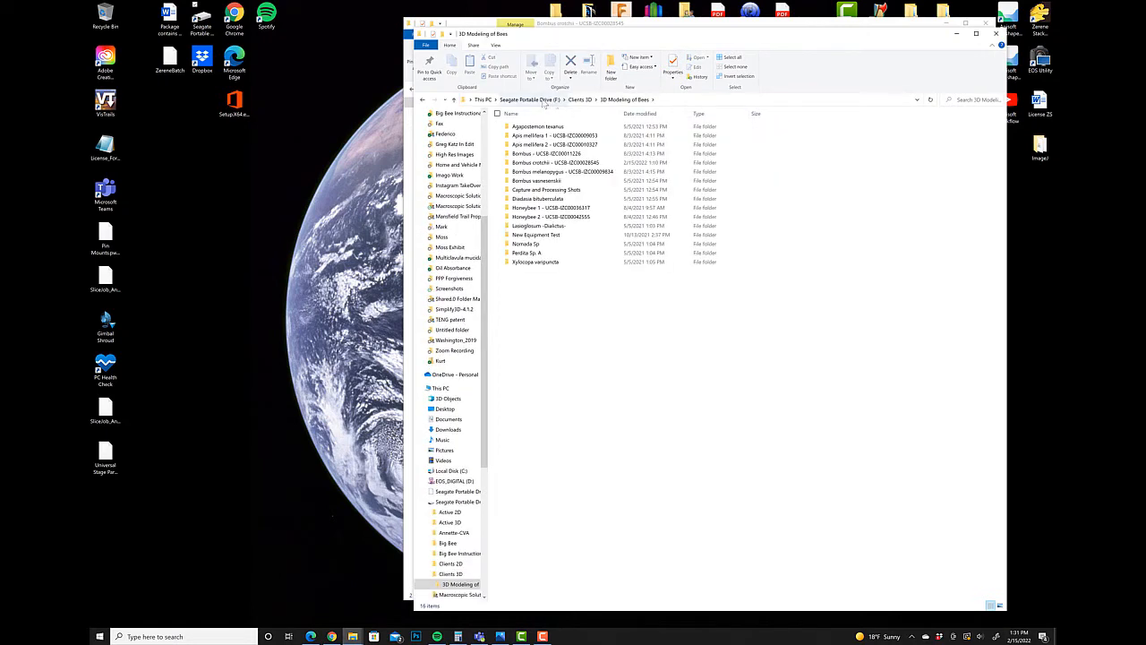
click(537, 100)
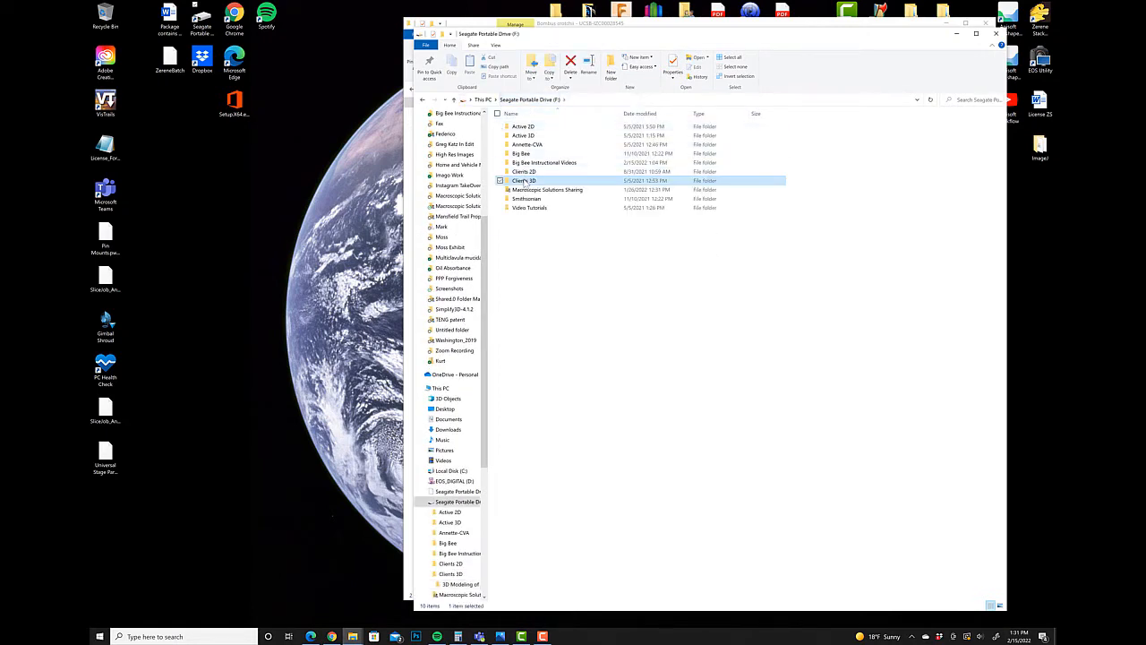
double_click(525, 181)
double_click(538, 126)
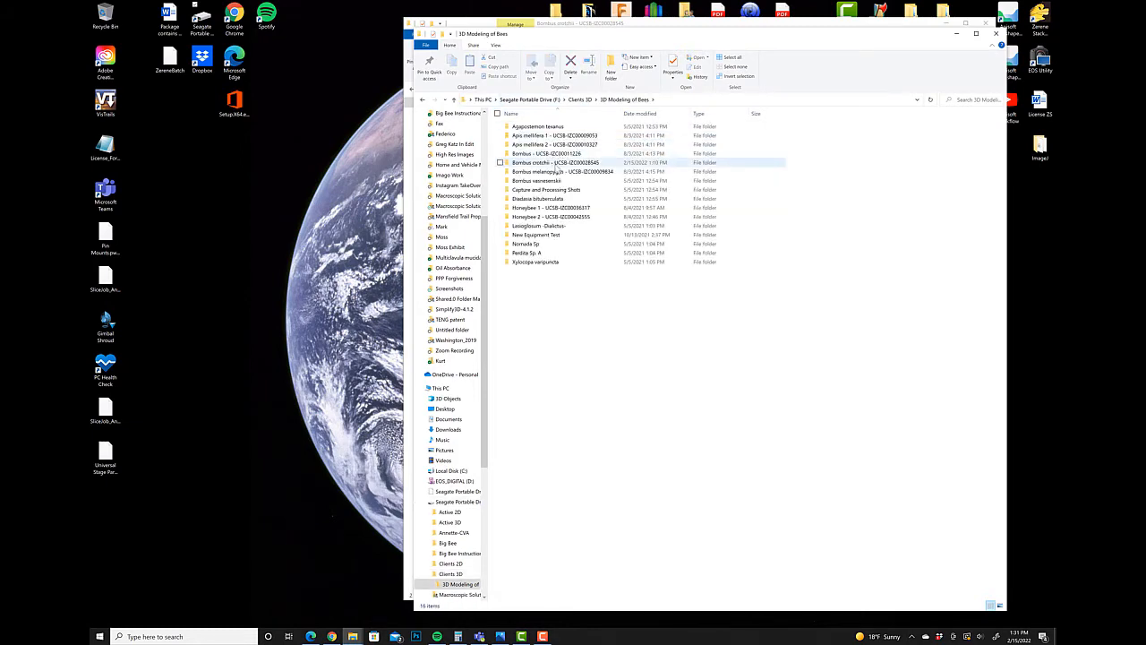
double_click(543, 162)
double_click(542, 135)
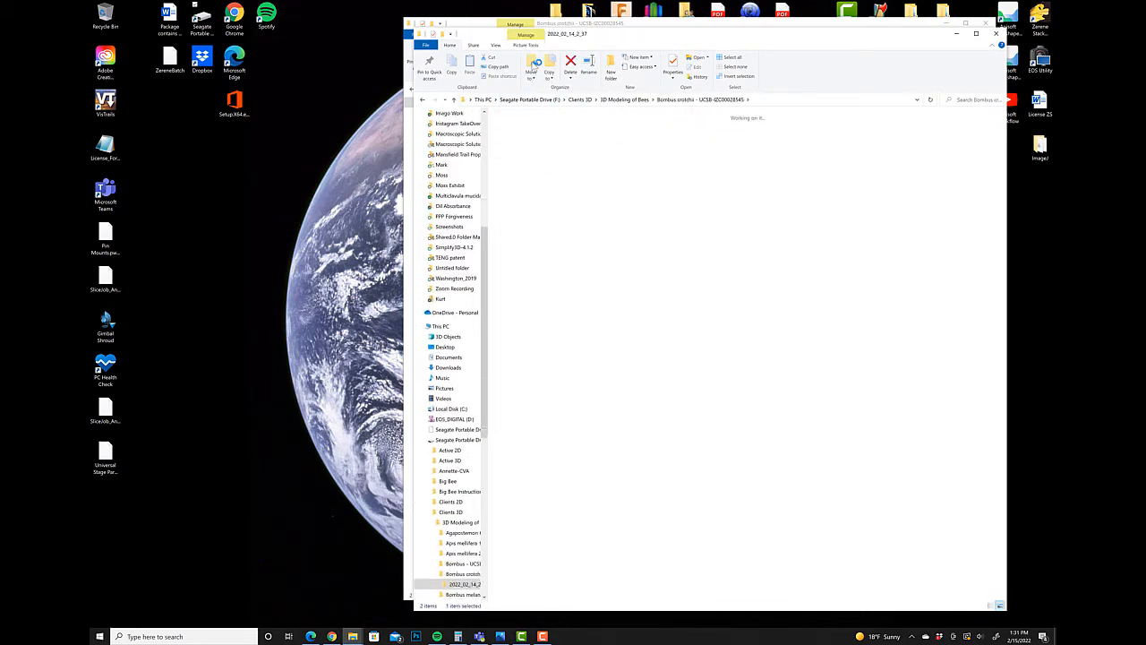
Step: Move all subfolders of 2022_02_14_2_37 into the 2022_02_14_1_37 folder shown in the other file window
drag(605, 34, 742, 73)
click(792, 281)
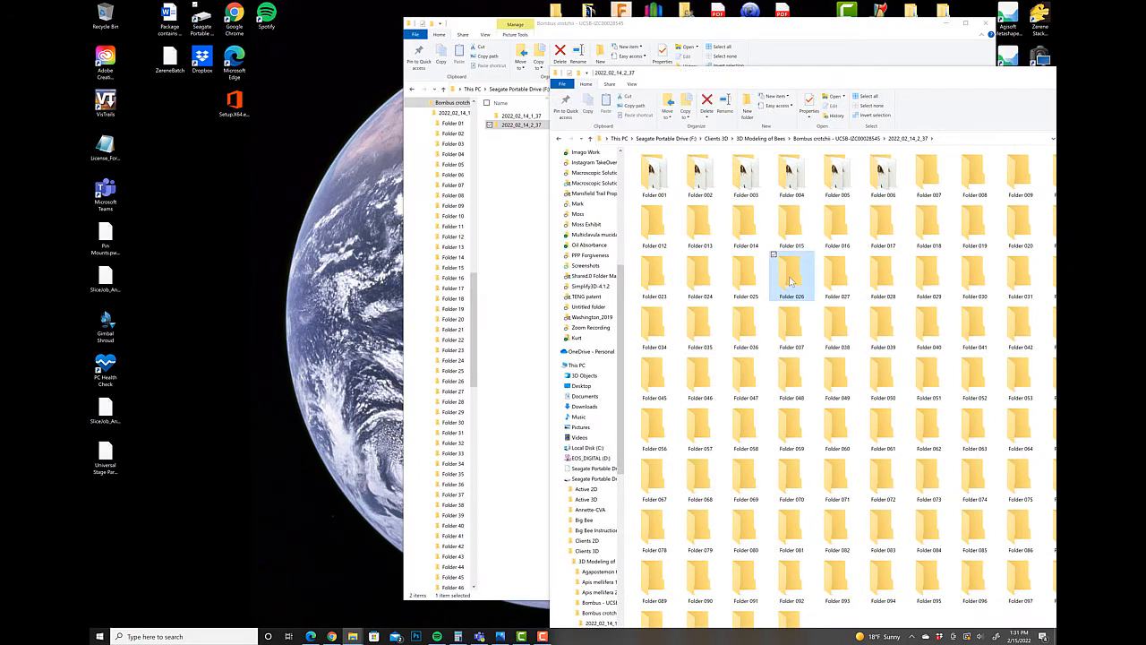
key(ctrl+a)
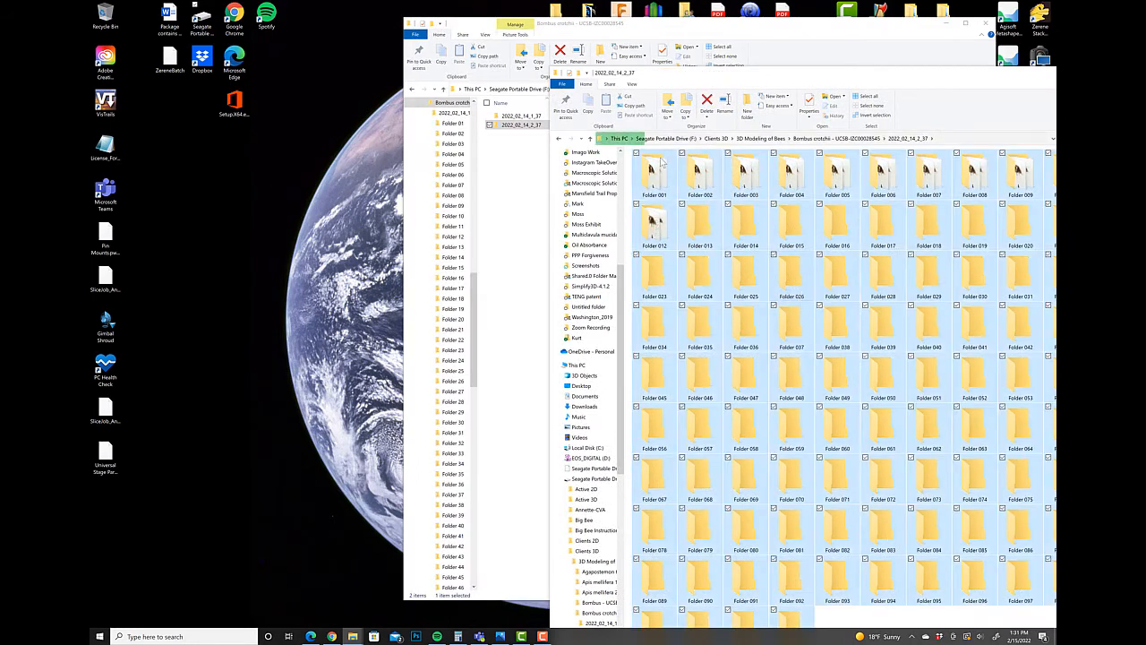
drag(663, 174, 514, 116)
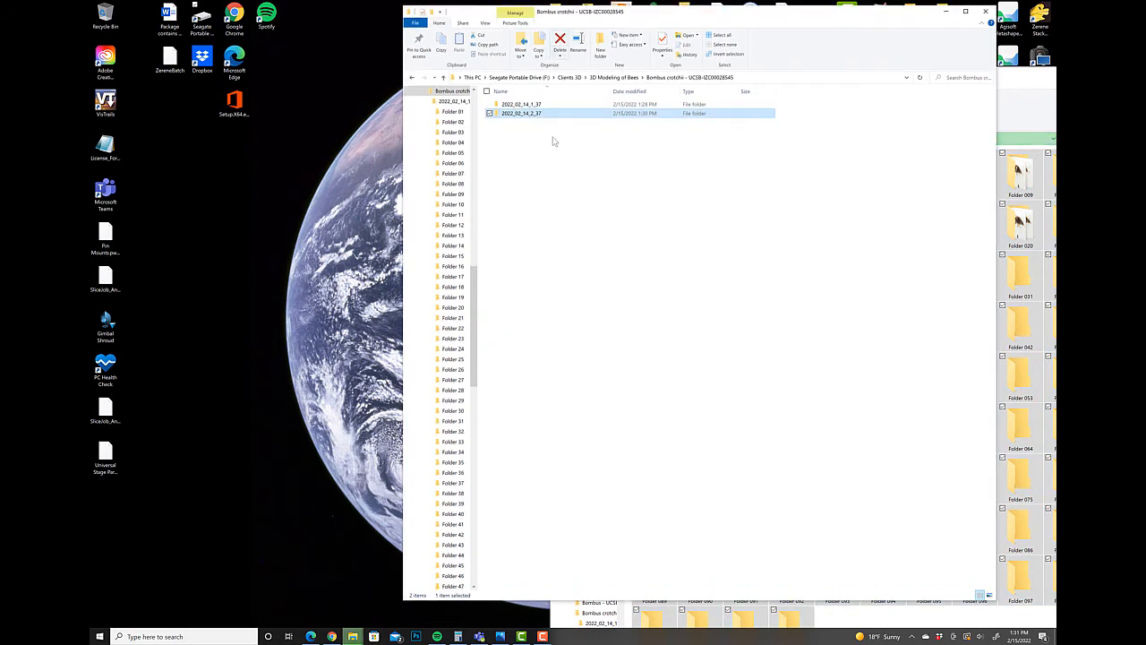
Step: Check the contents of the 2022_02_14_2_37 folder after the move and delete that folder from the Bombus crotchii folder
double_click(523, 114)
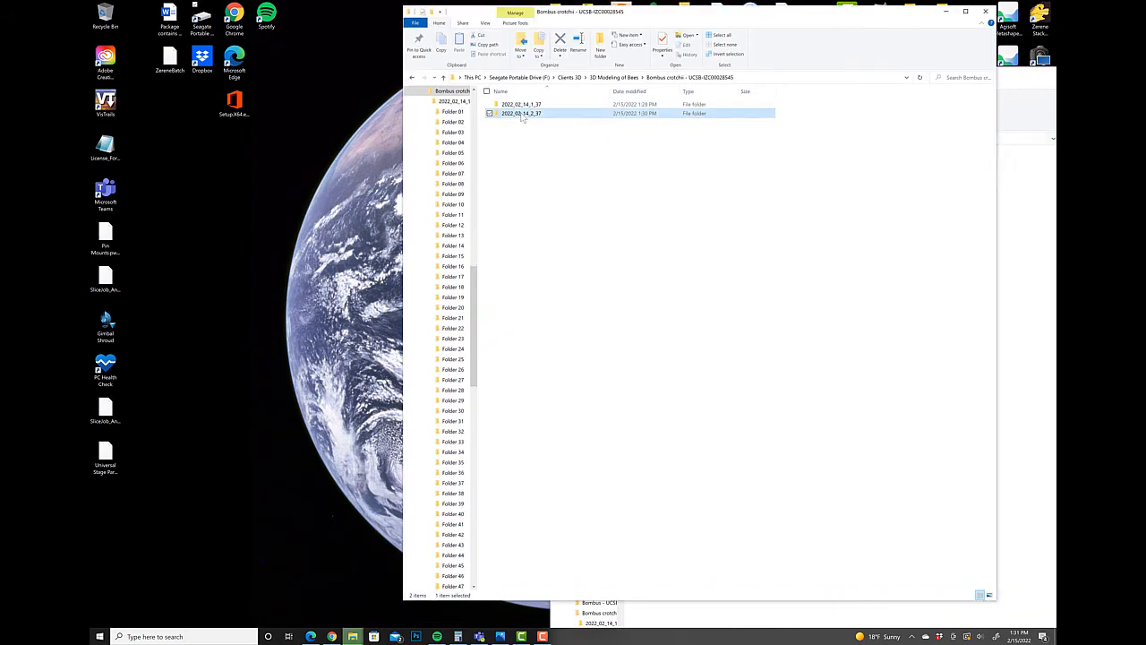
click(692, 79)
key(F2)
key(Return)
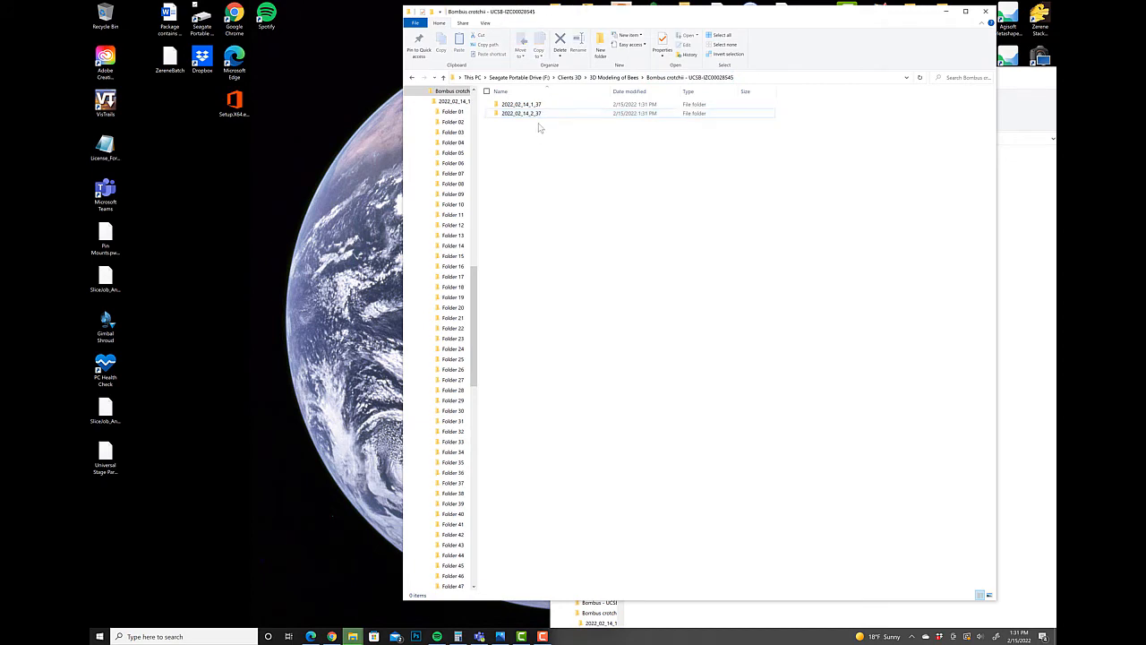
key(shift+Delete)
key(Return)
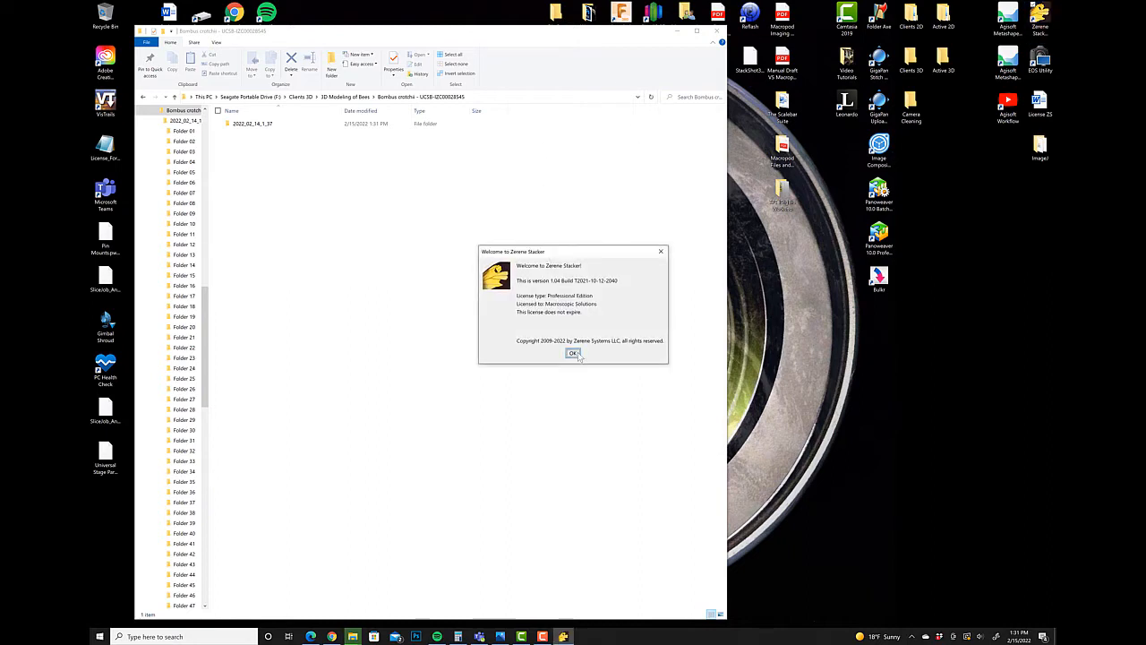
click(575, 353)
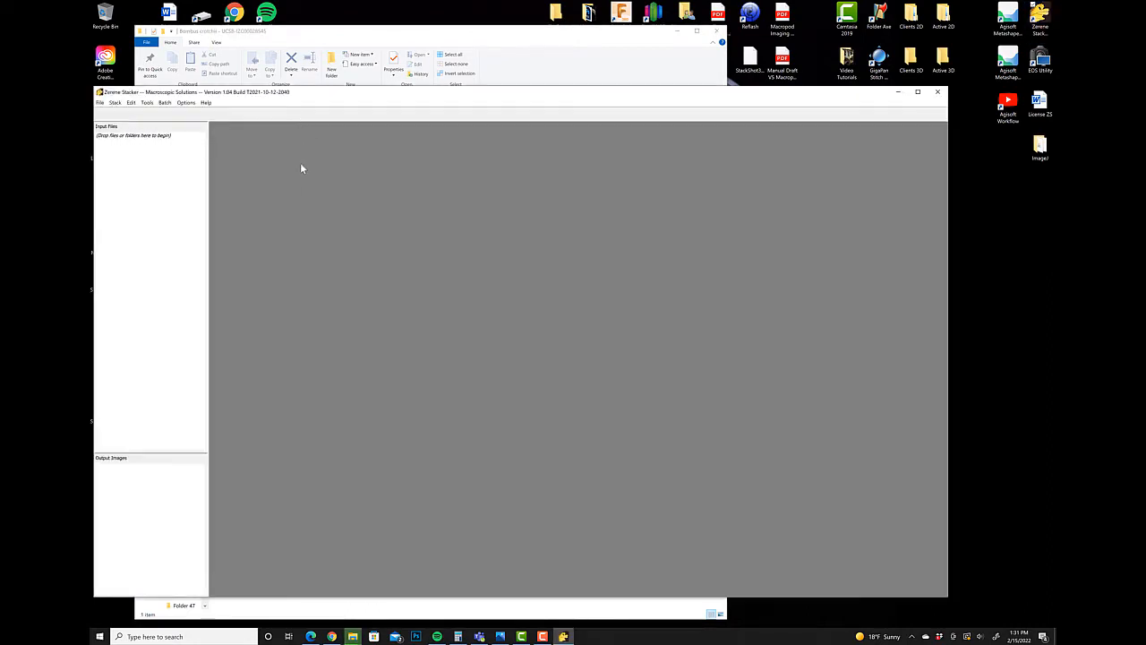
drag(302, 99, 412, 79)
click(258, 107)
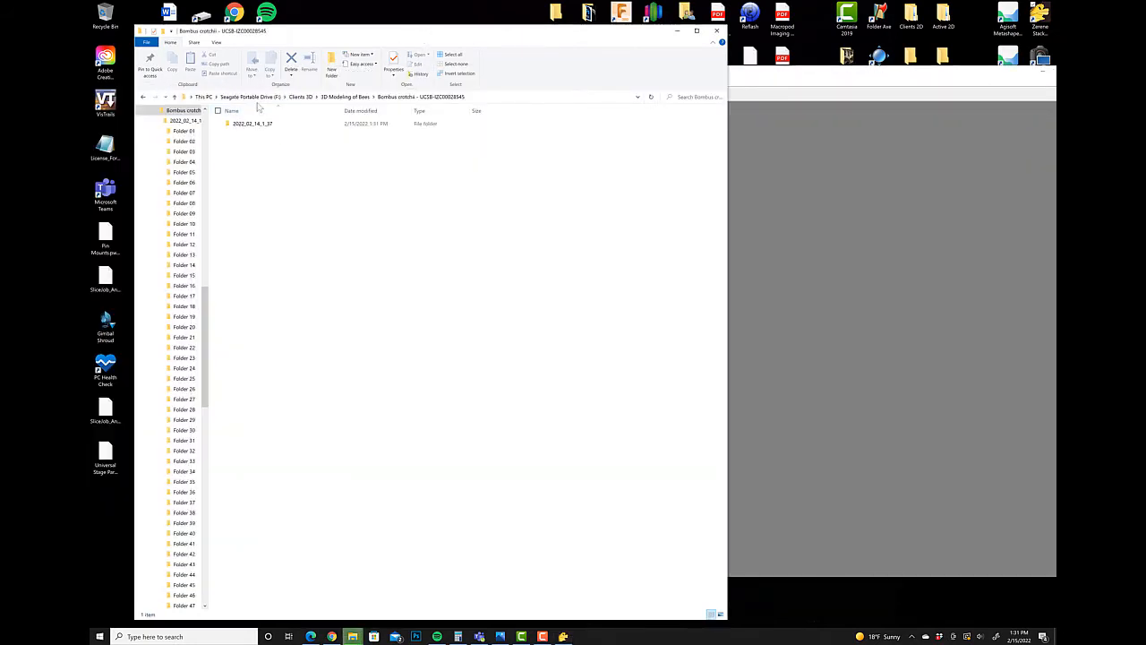
drag(303, 36, 317, 253)
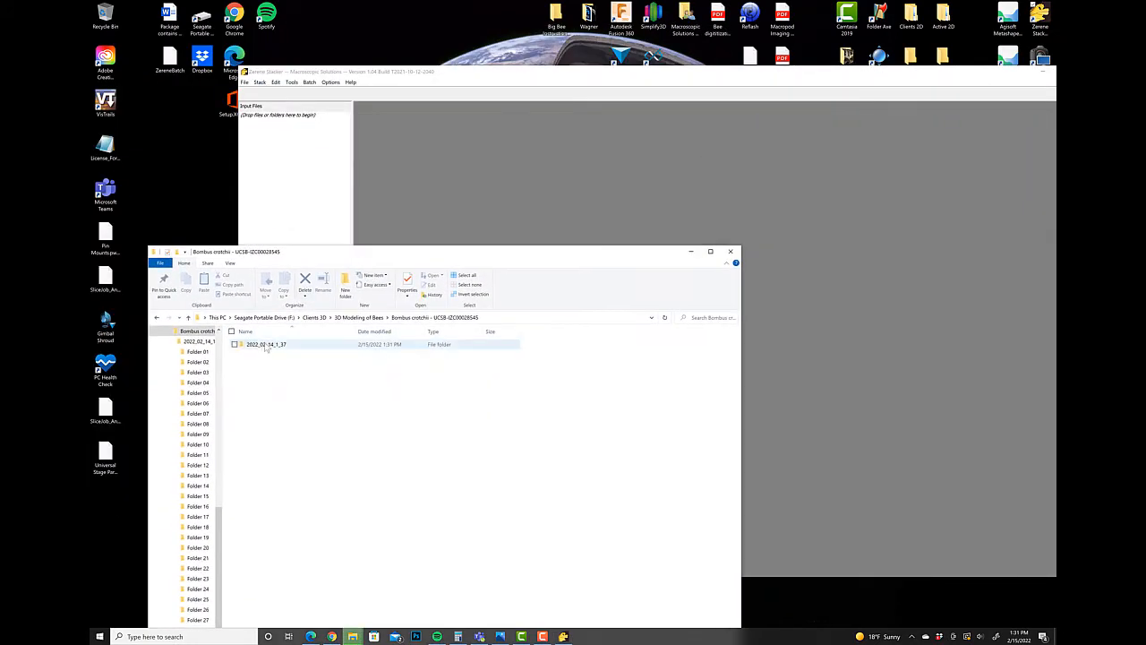
drag(269, 345, 287, 155)
drag(399, 74, 353, 33)
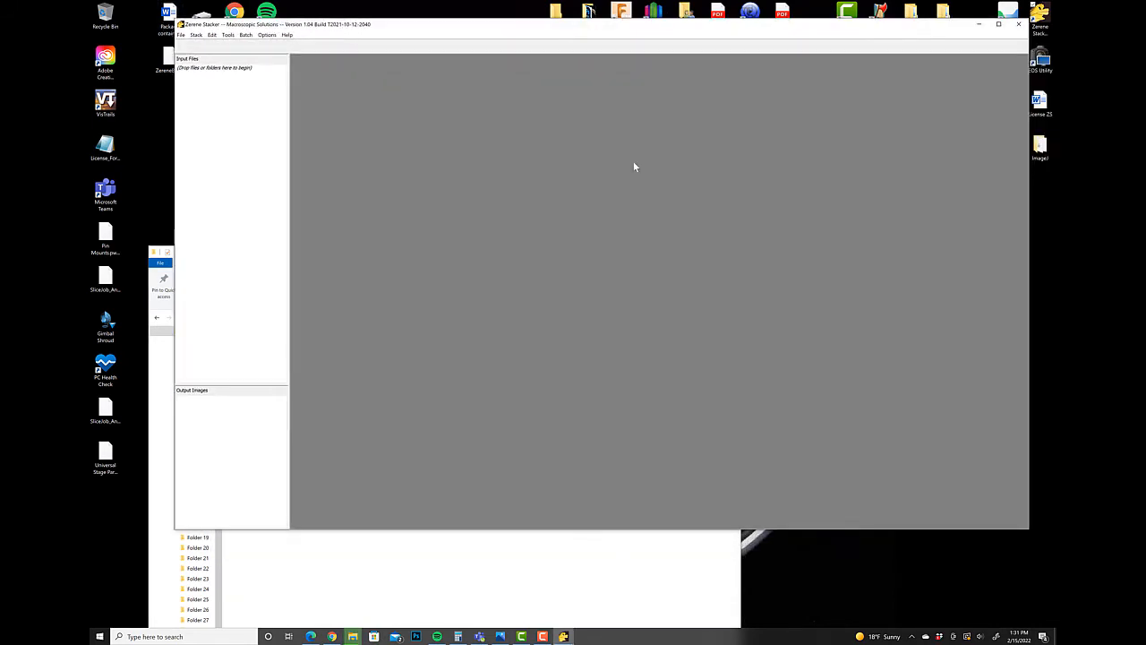
click(410, 597)
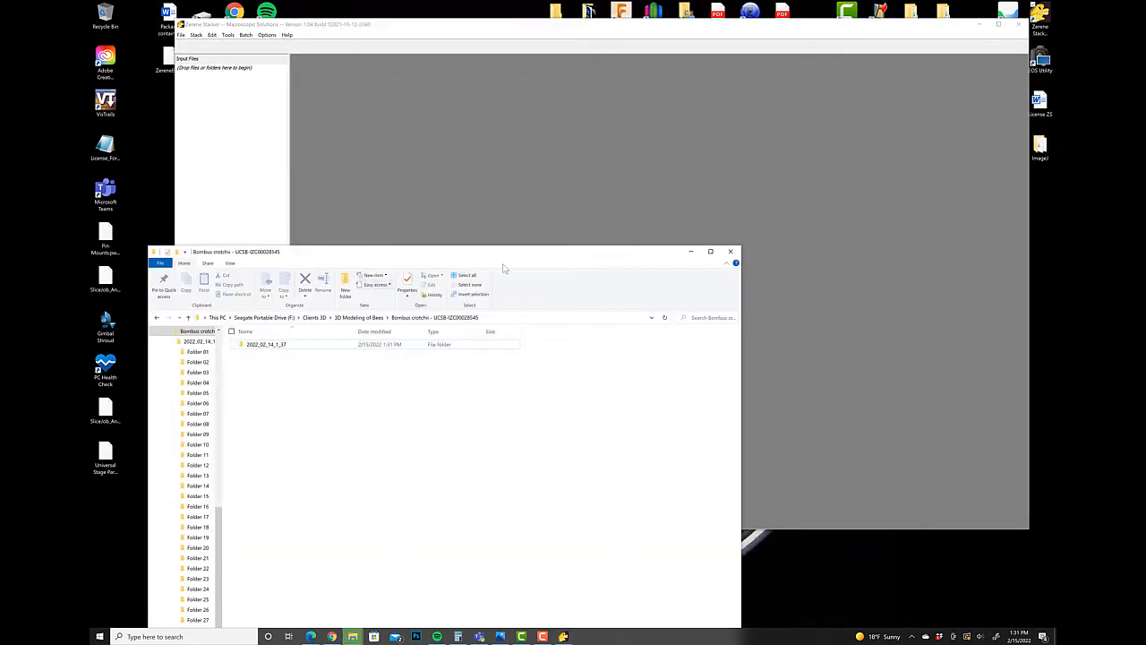
click(772, 268)
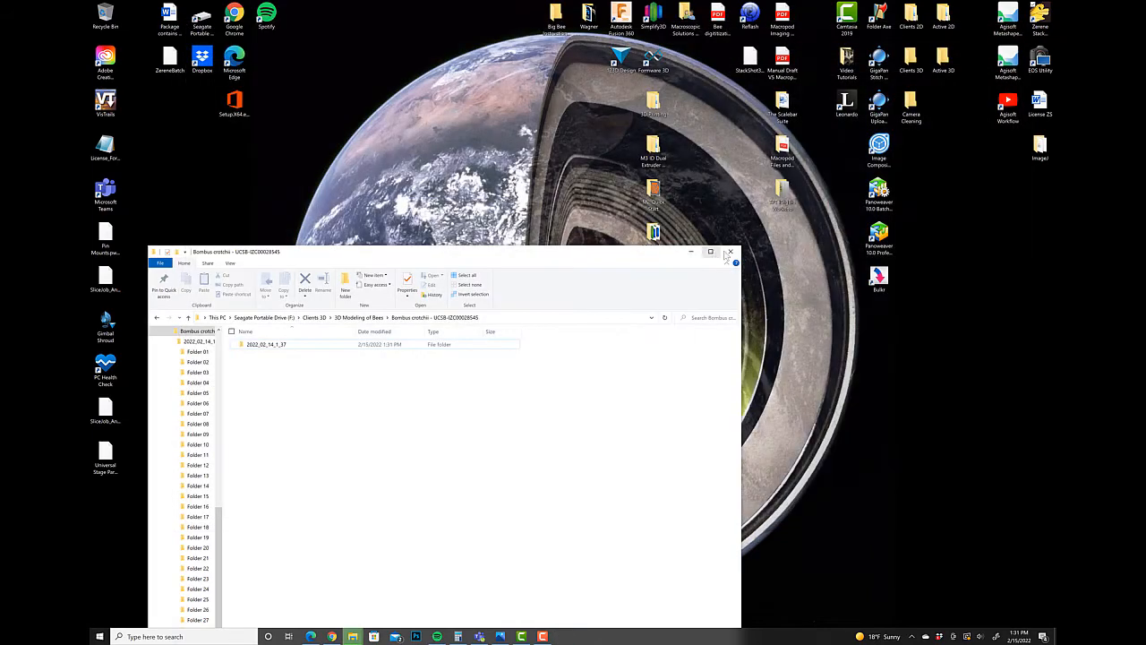
Step: Move the Bombus crotchii file window aside, launch Zerene Stacker and open its batch queue
drag(605, 251, 565, 74)
click(809, 282)
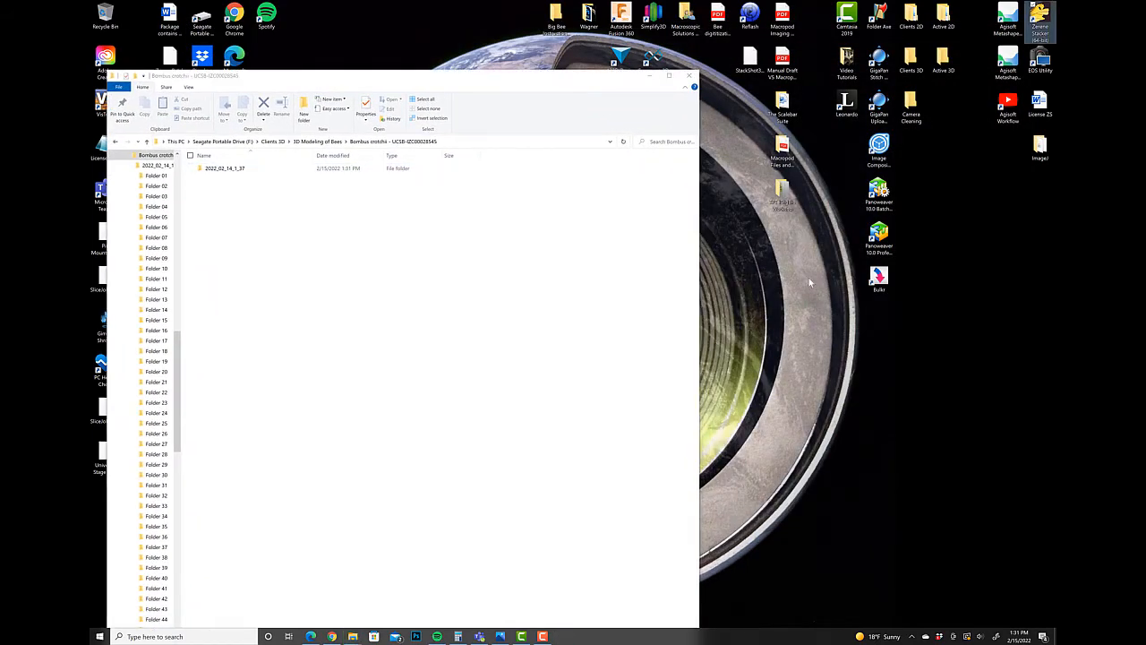
double_click(1045, 18)
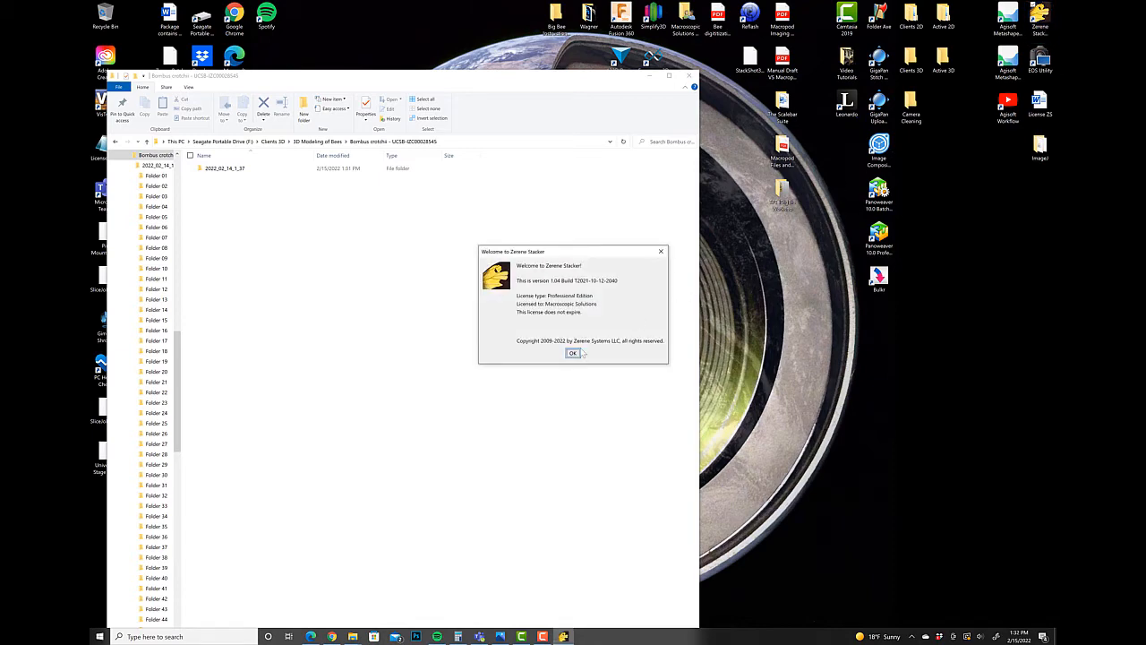
click(577, 355)
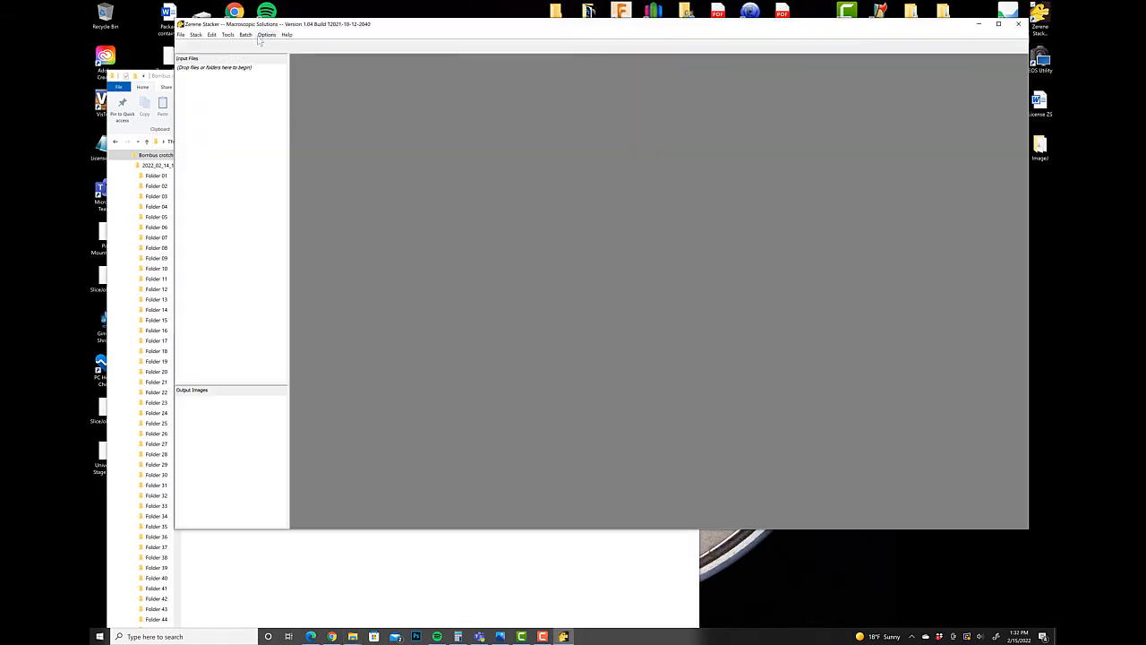
click(246, 34)
click(269, 43)
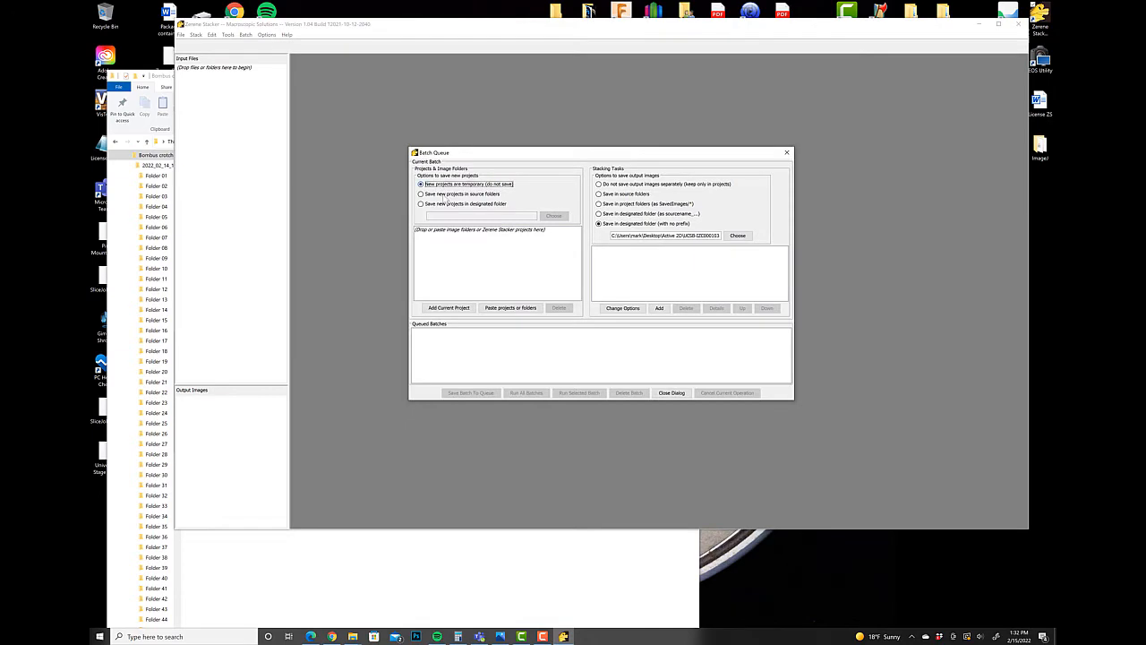
Step: Add all subfolders of 2022_02_14_1_37 to the batch queue's image folders, and return to the folder window
click(164, 79)
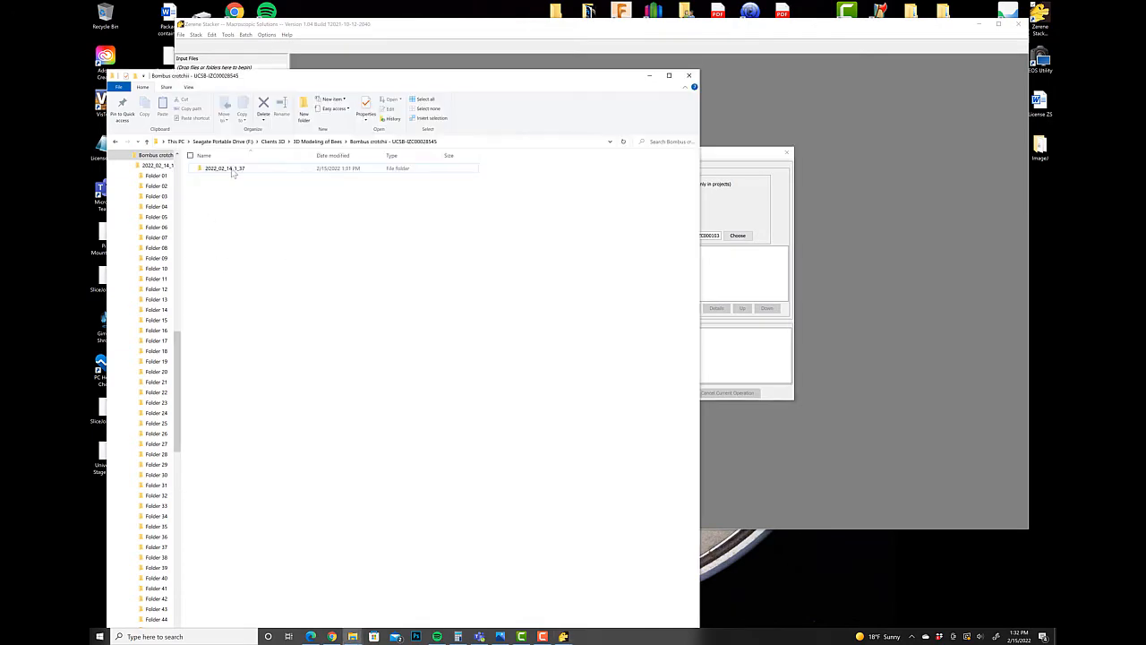
click(224, 170)
double_click(224, 170)
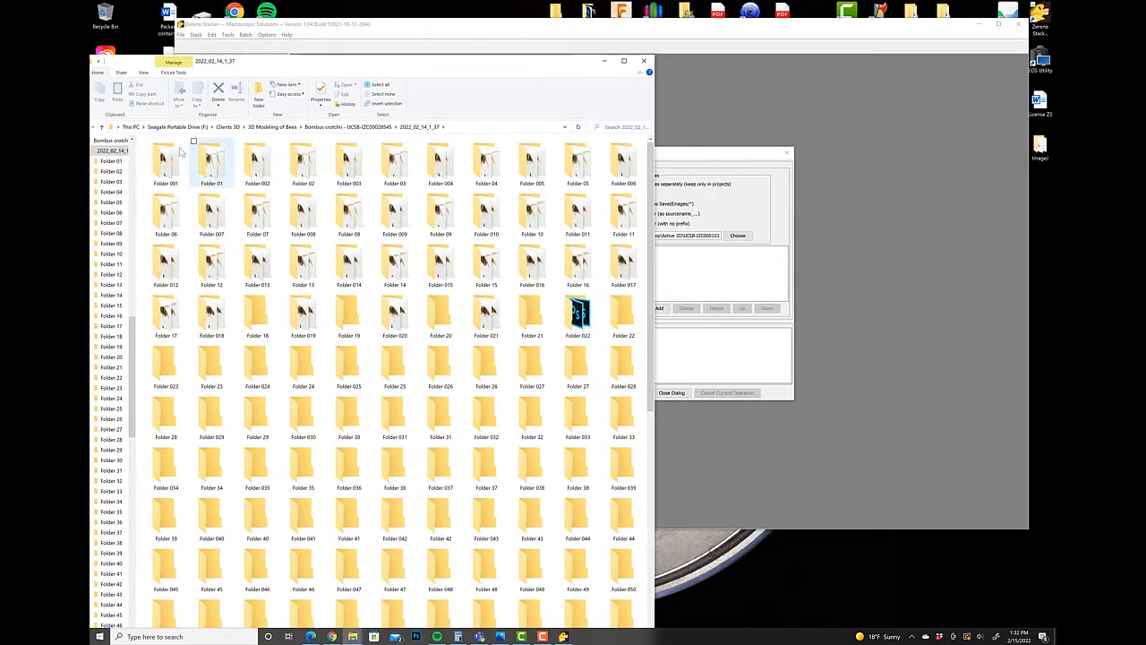
scroll(247, 269, down, 5)
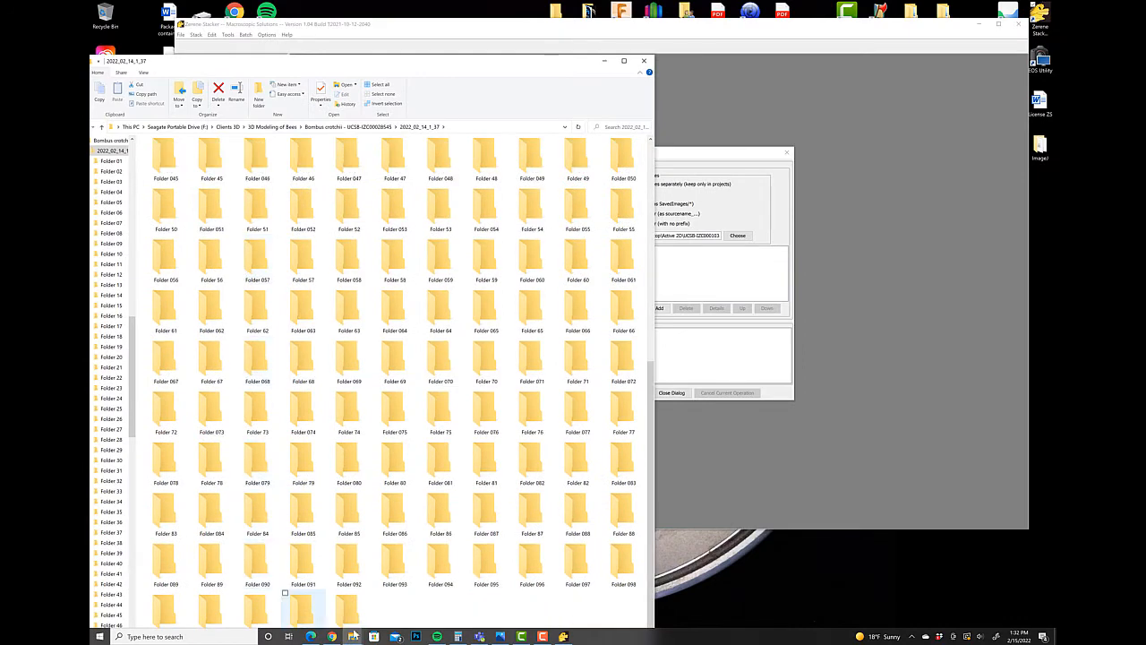
key(ctrl+a)
click(754, 29)
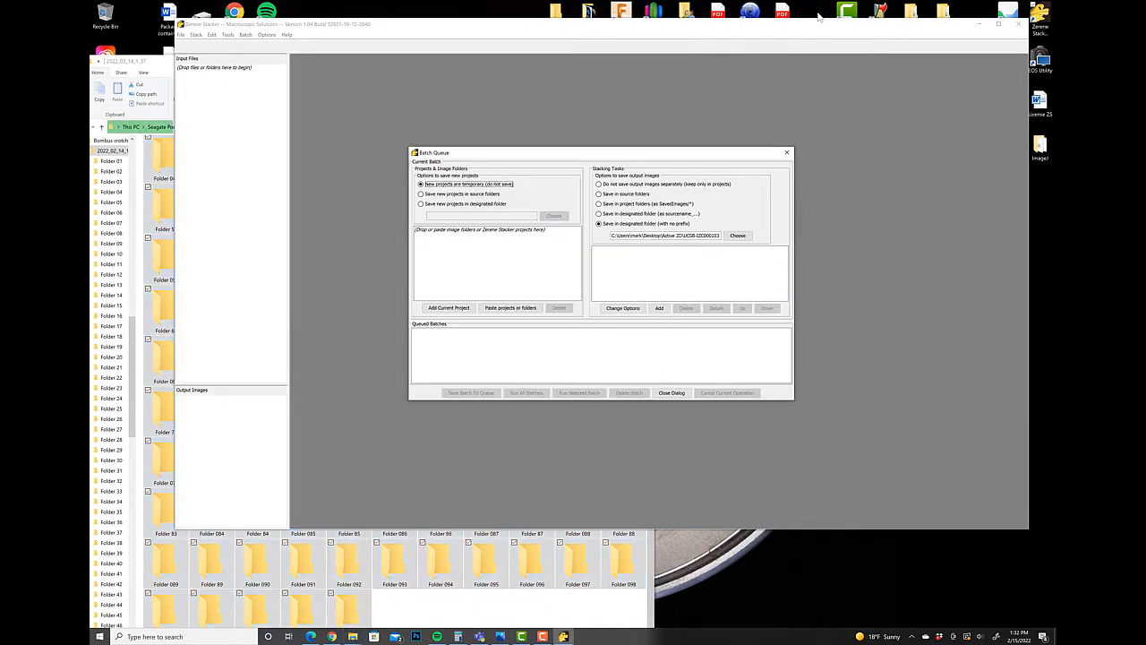
drag(165, 154, 478, 264)
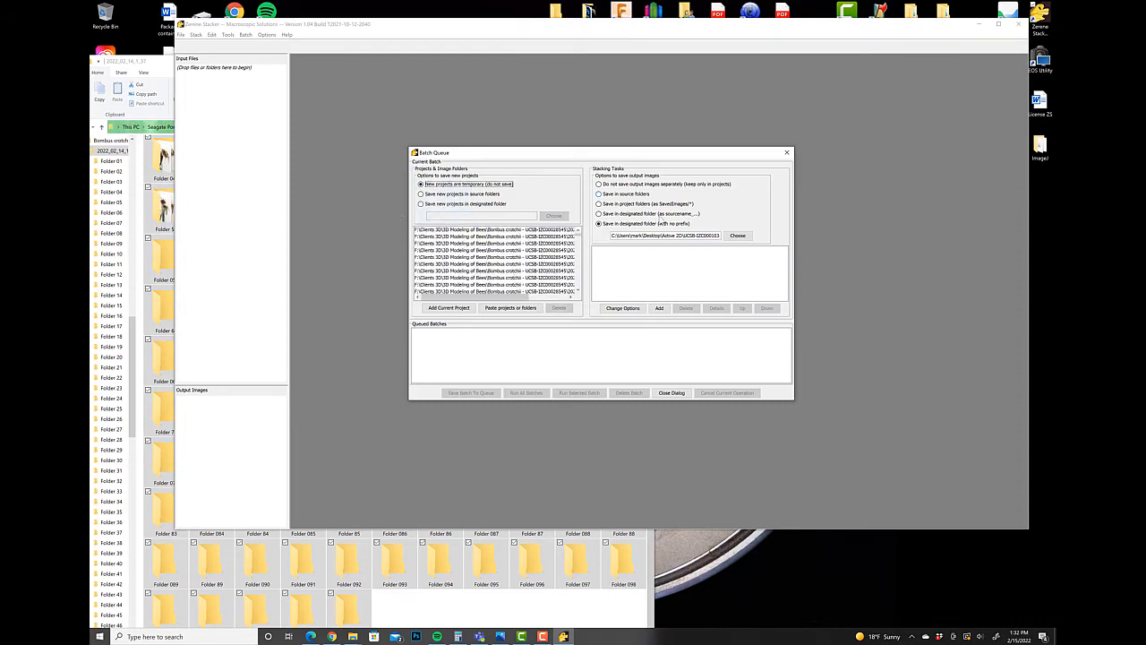
click(352, 637)
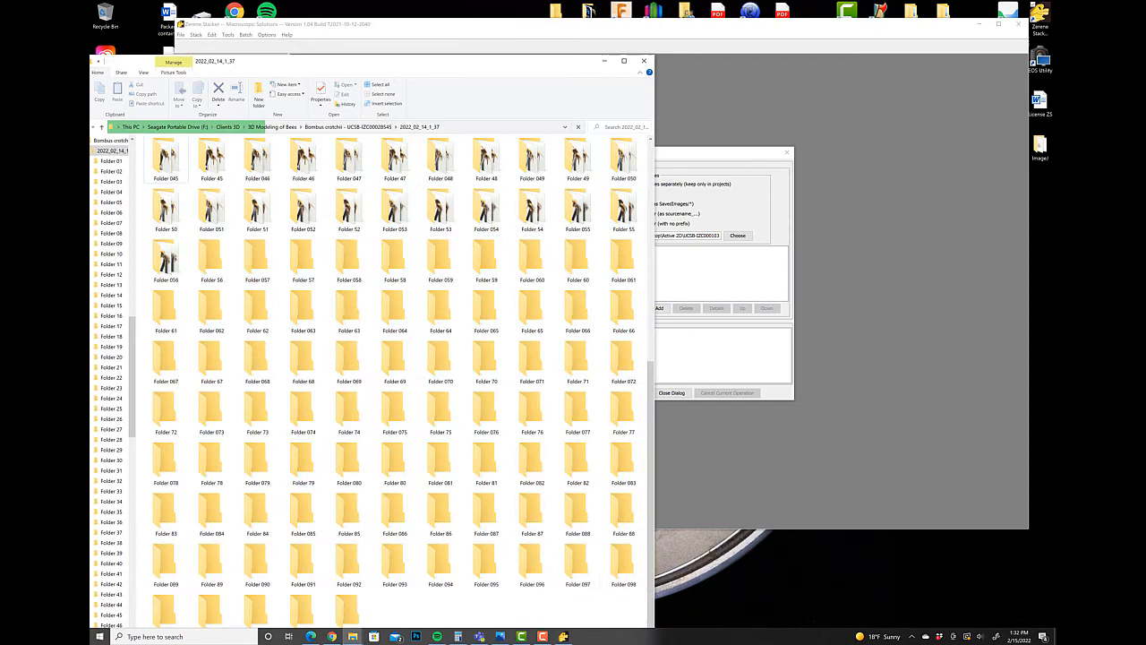
Step: Enlarge the 2022_02_14_1_37 folder window and create a new subfolder in it named Final
double_click(378, 63)
right_click(417, 593)
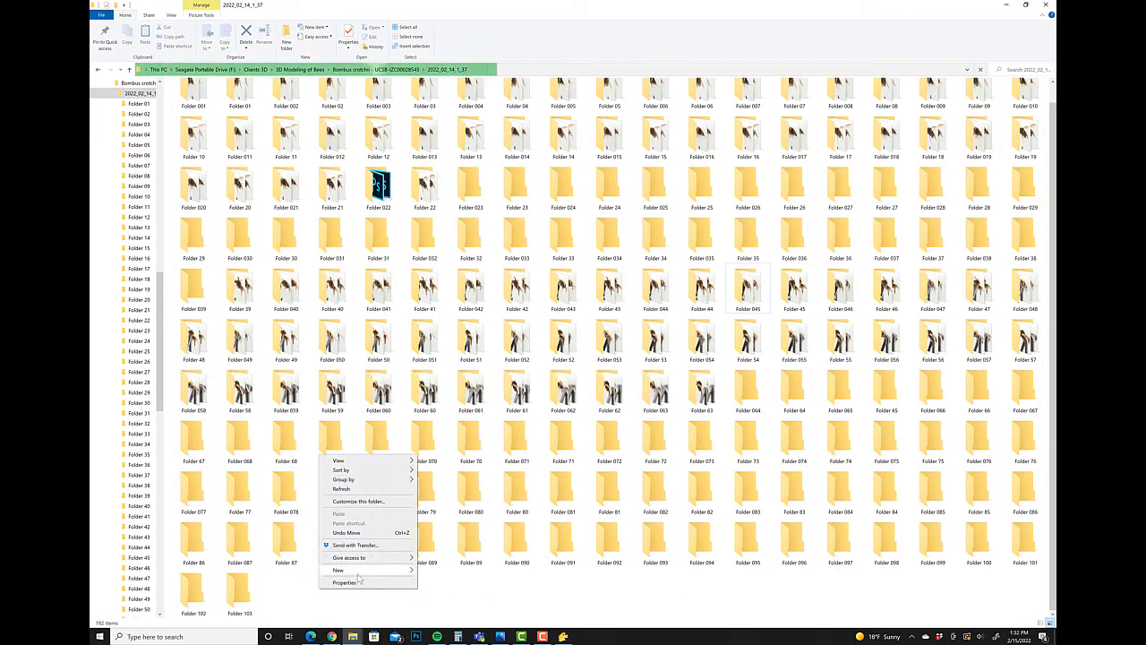
mouse_move(358, 569)
click(464, 475)
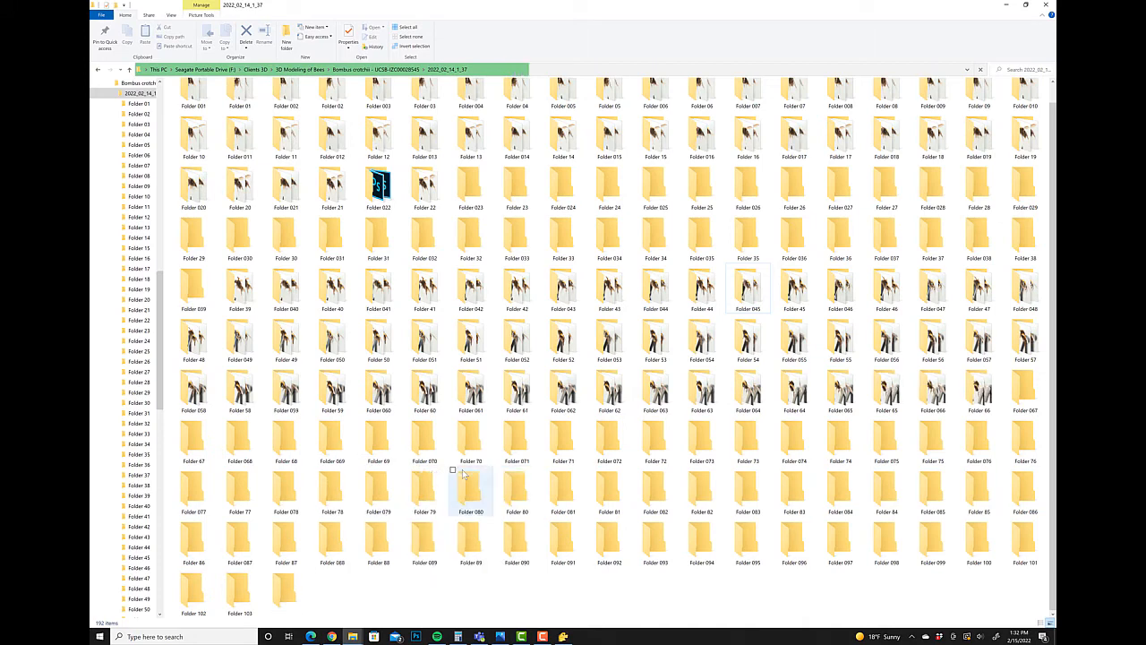
text(Final)
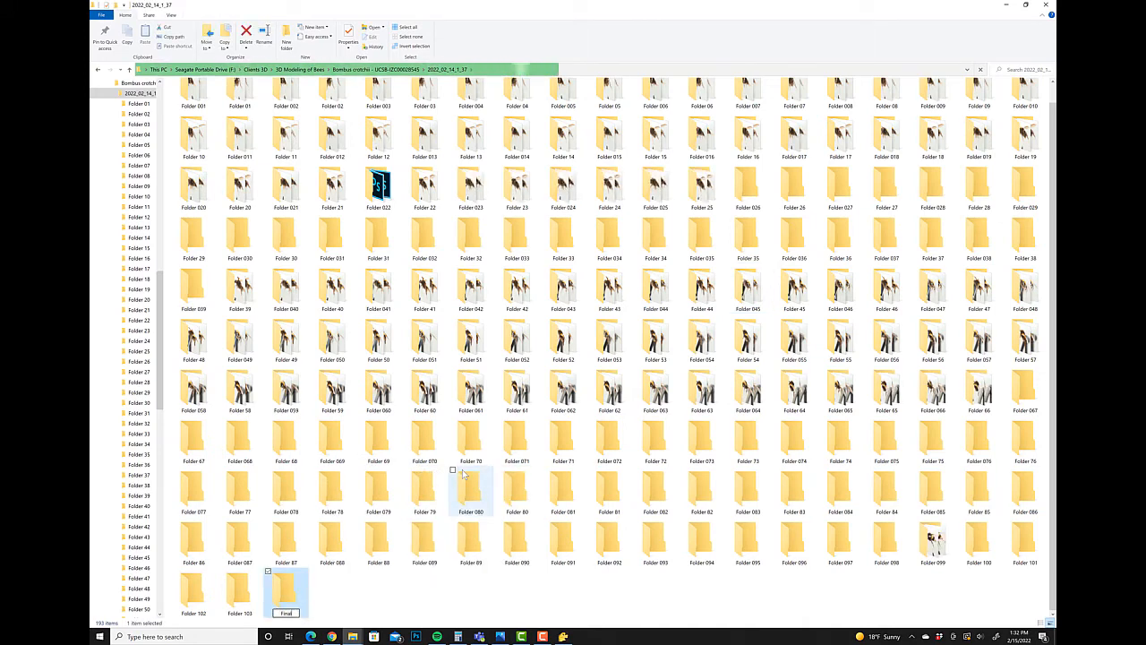
key(Return)
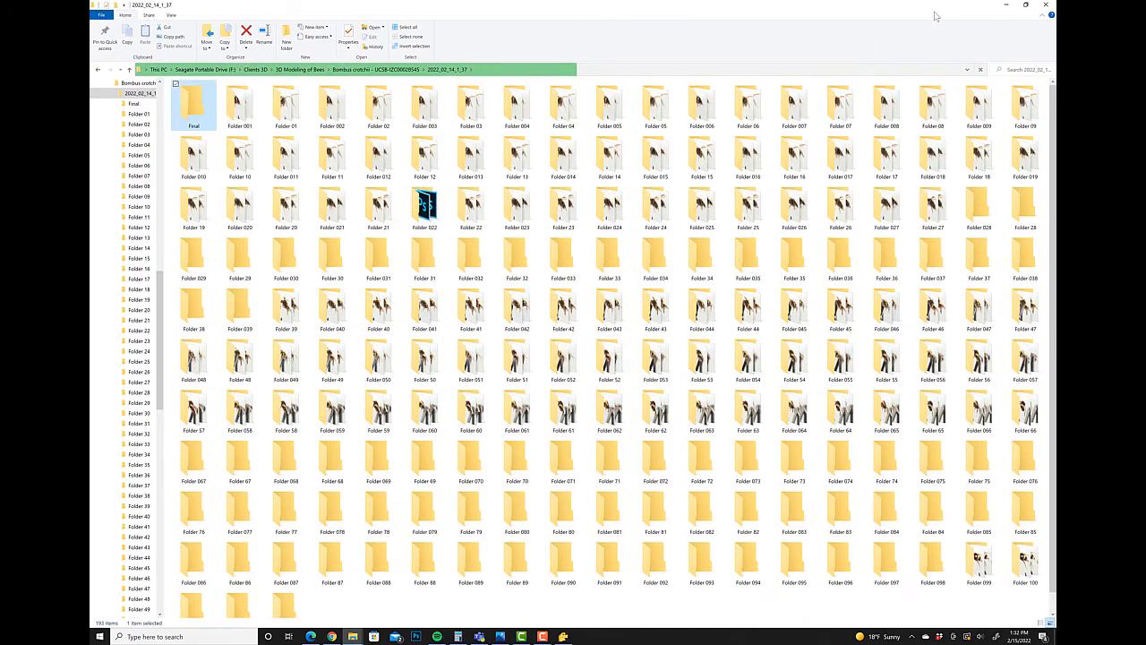
Step: Snap the 2022_02_14_1_37 folder window to half the screen and return to Zerene Stacker's batch queue
key(super+Left)
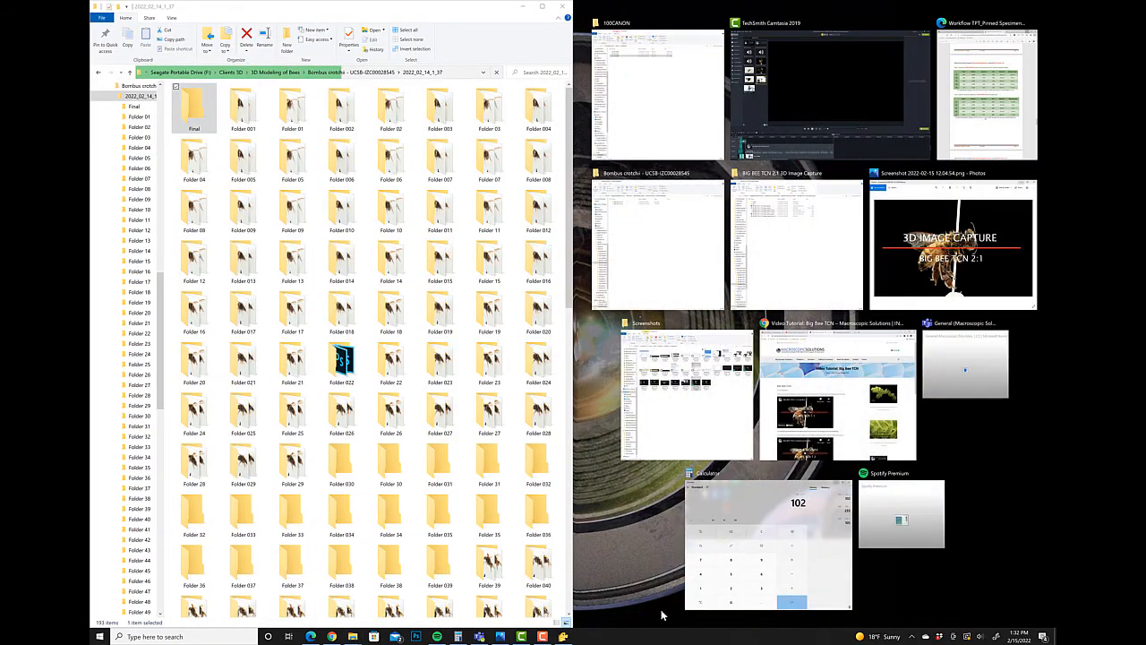
click(615, 602)
click(700, 46)
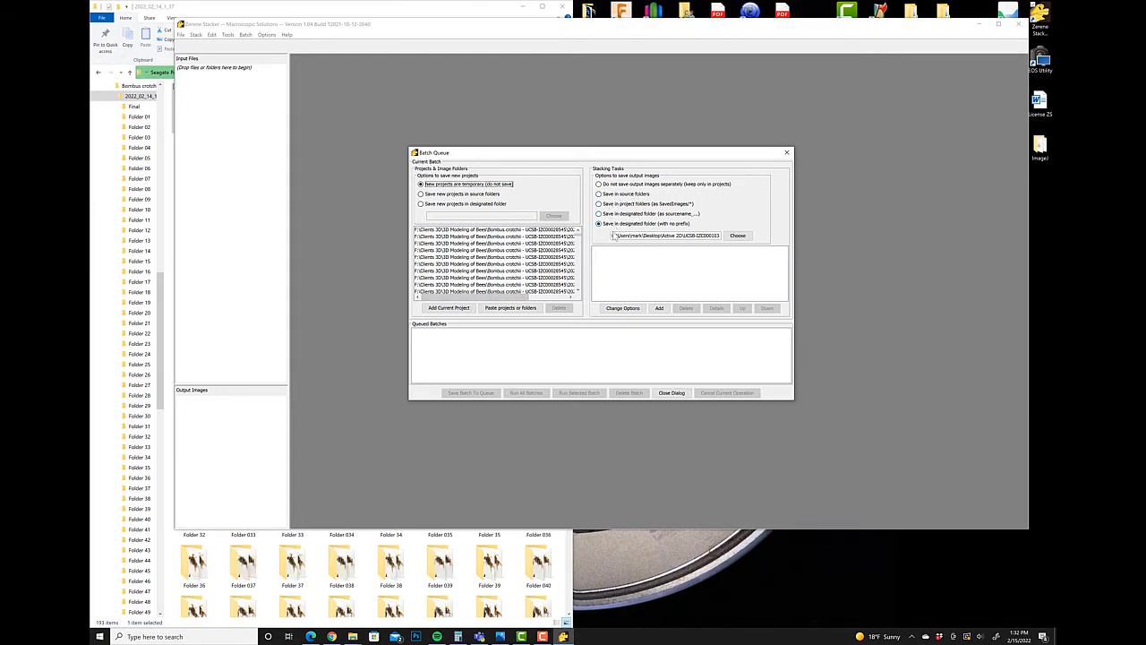
Step: Start choosing the designated folder for the batch's output images and browse to Seagate Portable Drive (F:)
click(740, 237)
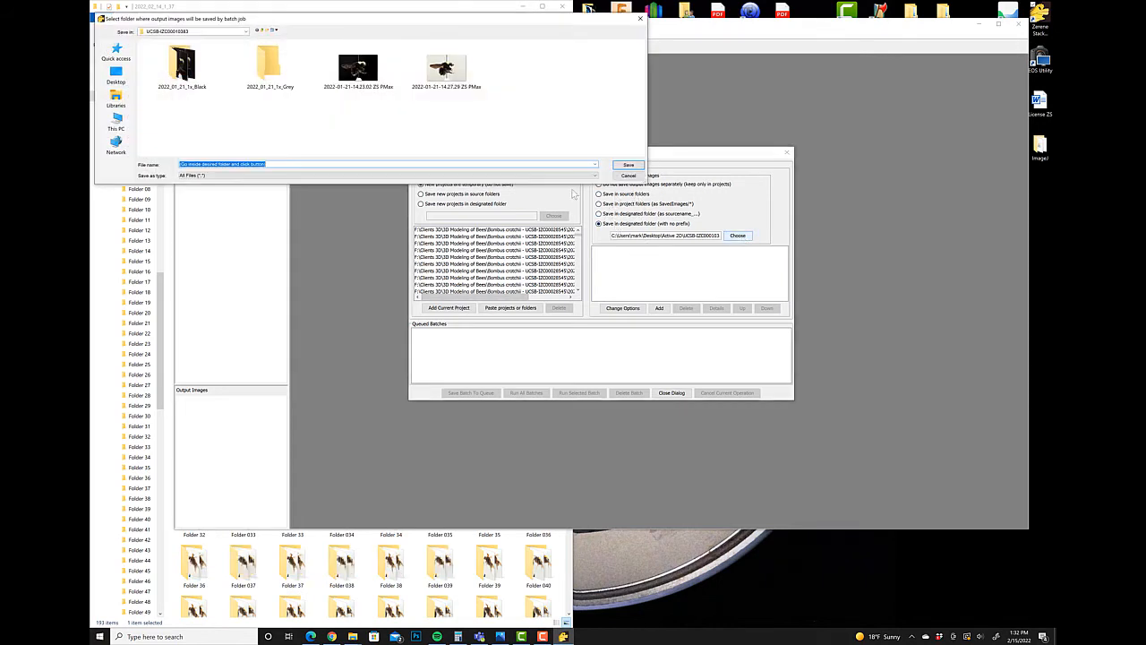
click(263, 31)
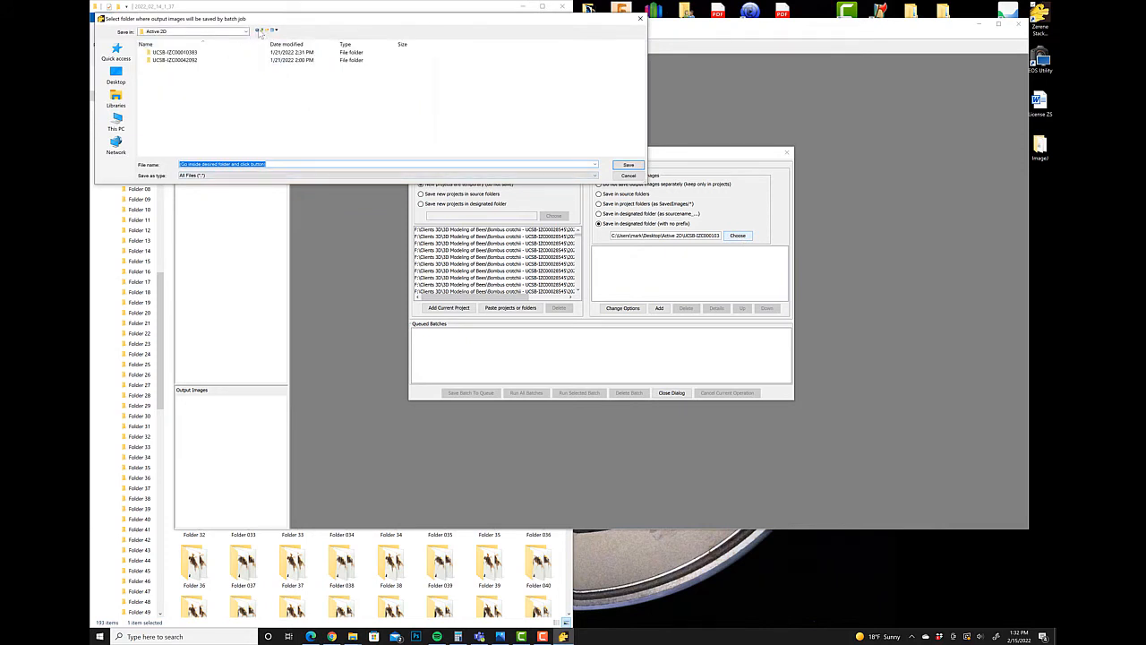
click(262, 31)
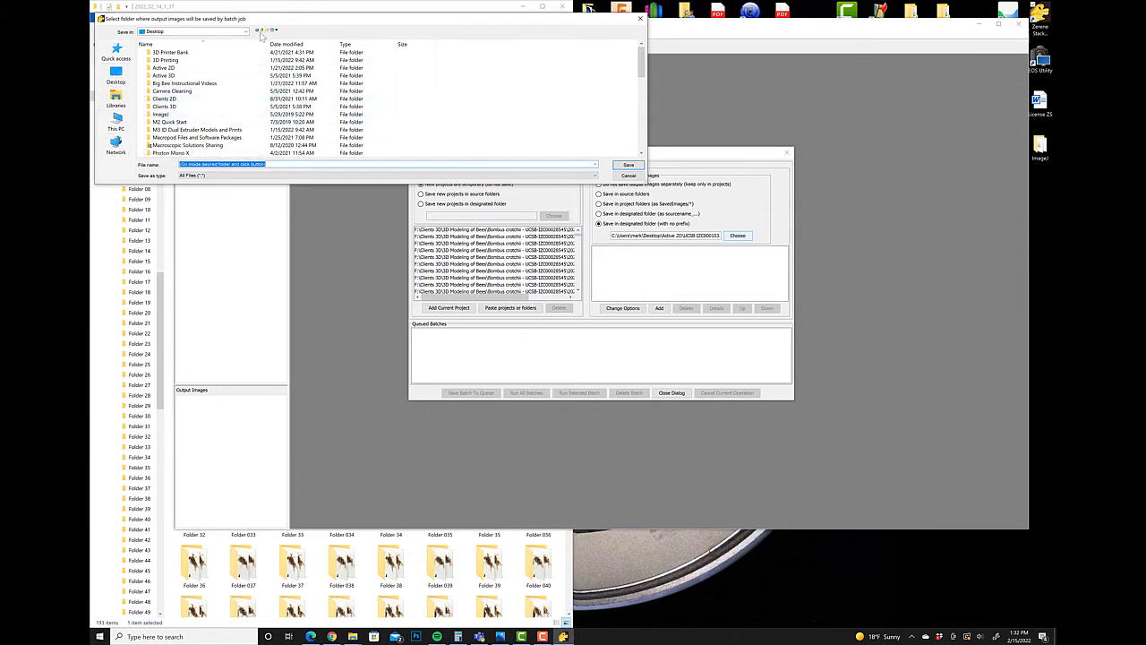
click(116, 123)
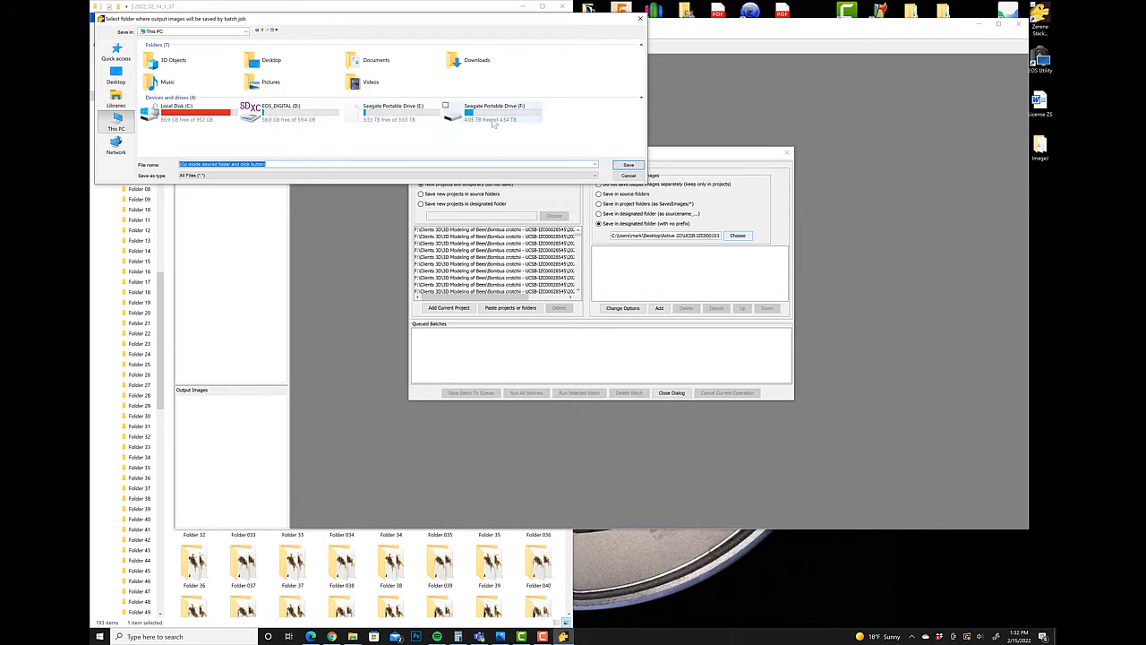
click(504, 123)
double_click(506, 123)
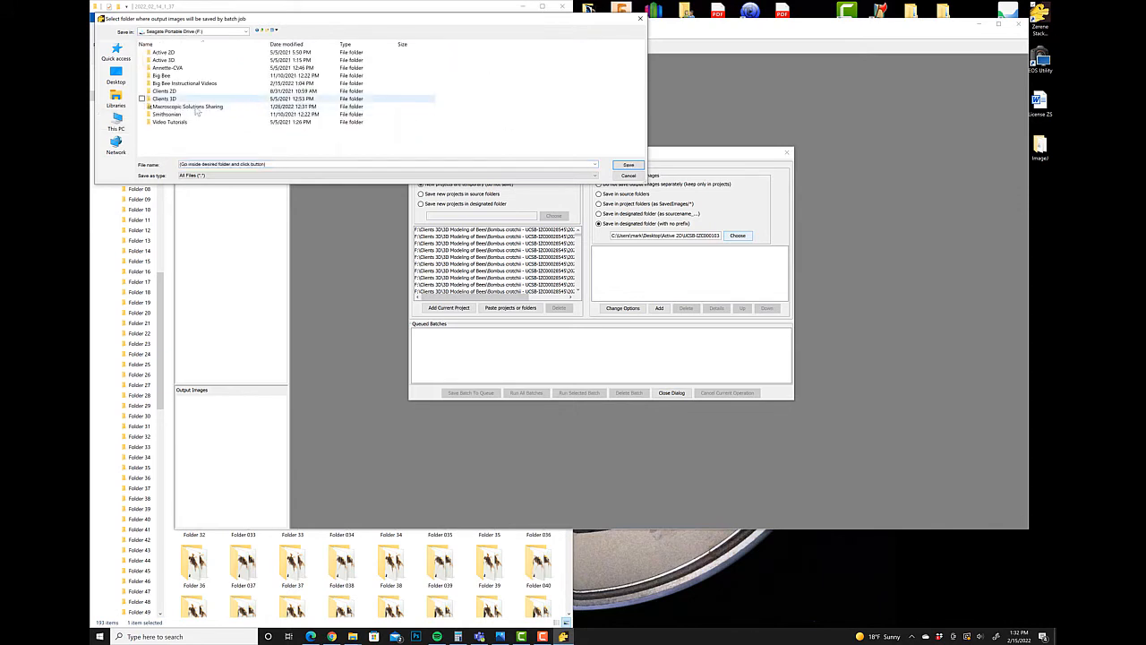
Step: Set the output folder to Final inside Clients 3D, 3D Modeling of Bees, the Bombus crotchii folder, 2022_02_14_1_37, and check the resulting path
double_click(203, 100)
double_click(206, 52)
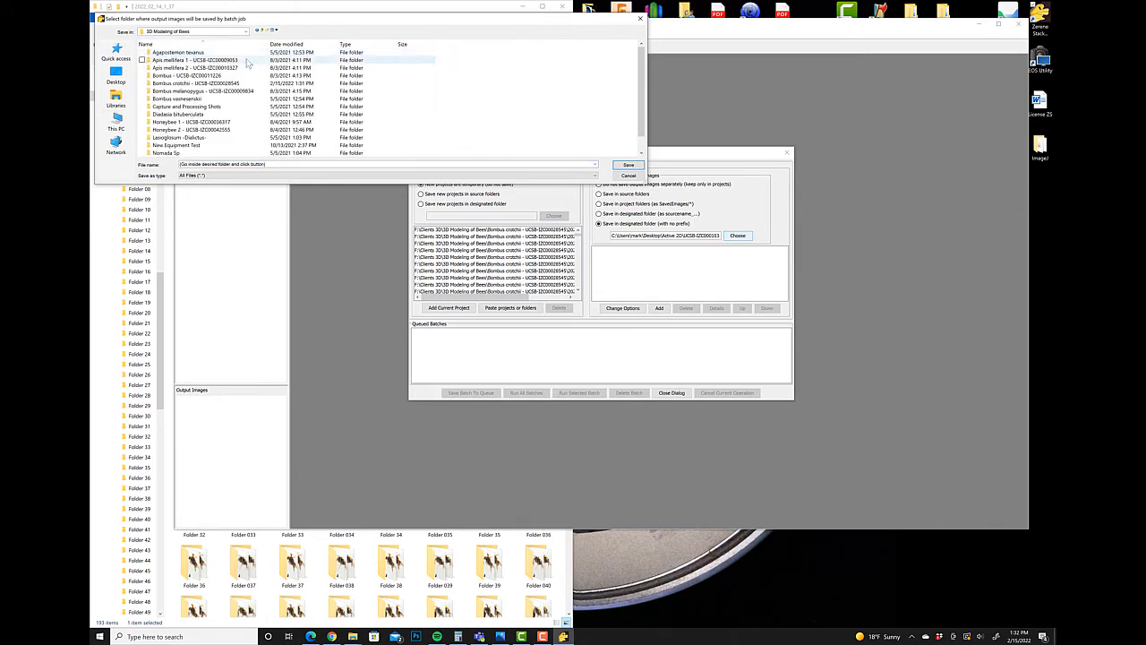
double_click(204, 82)
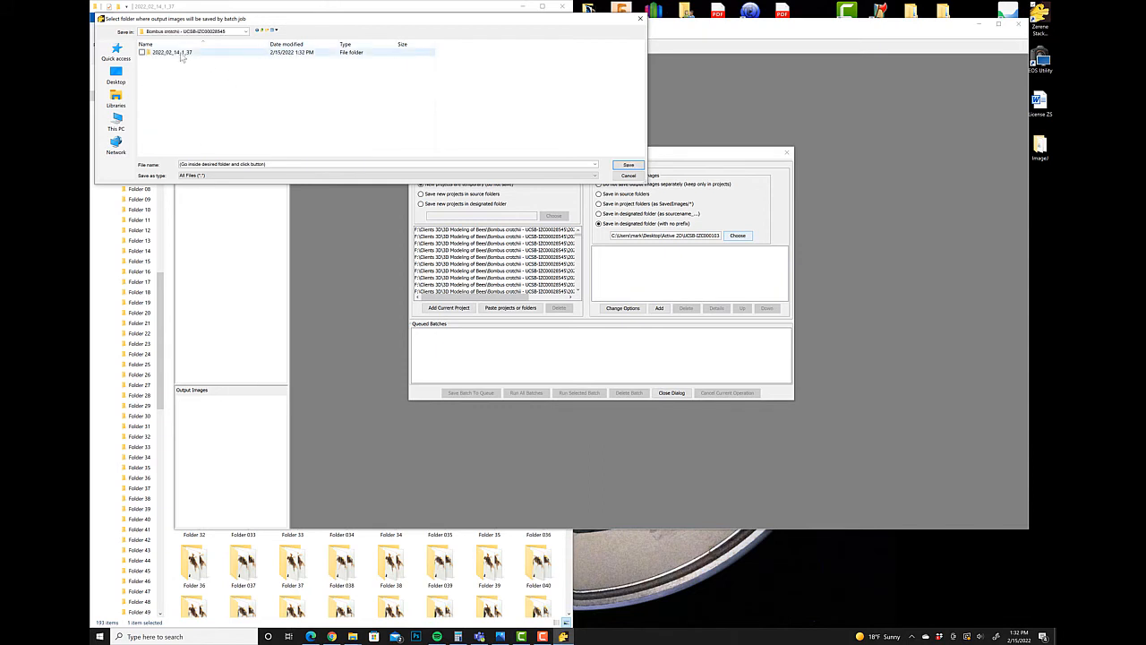
double_click(182, 54)
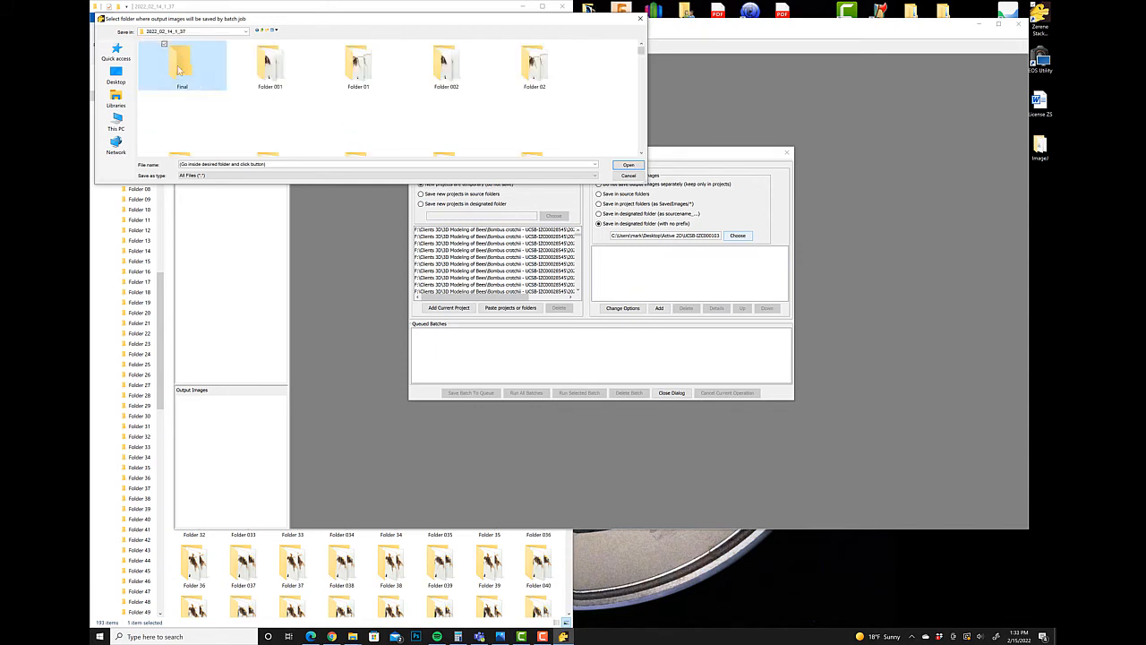
click(626, 167)
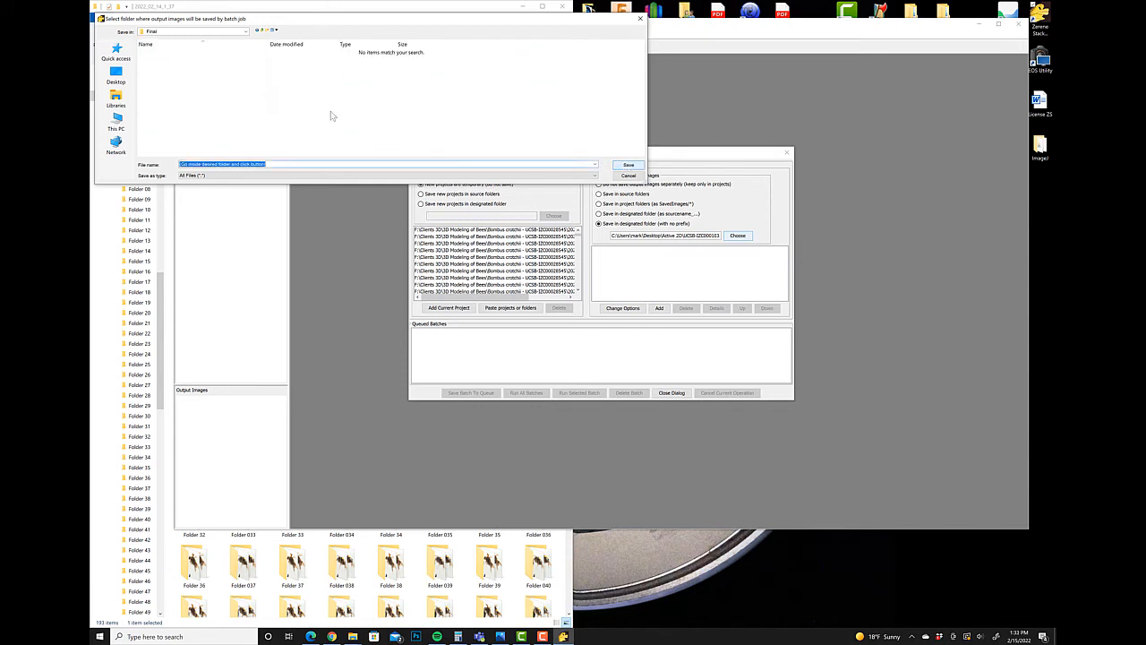
click(182, 112)
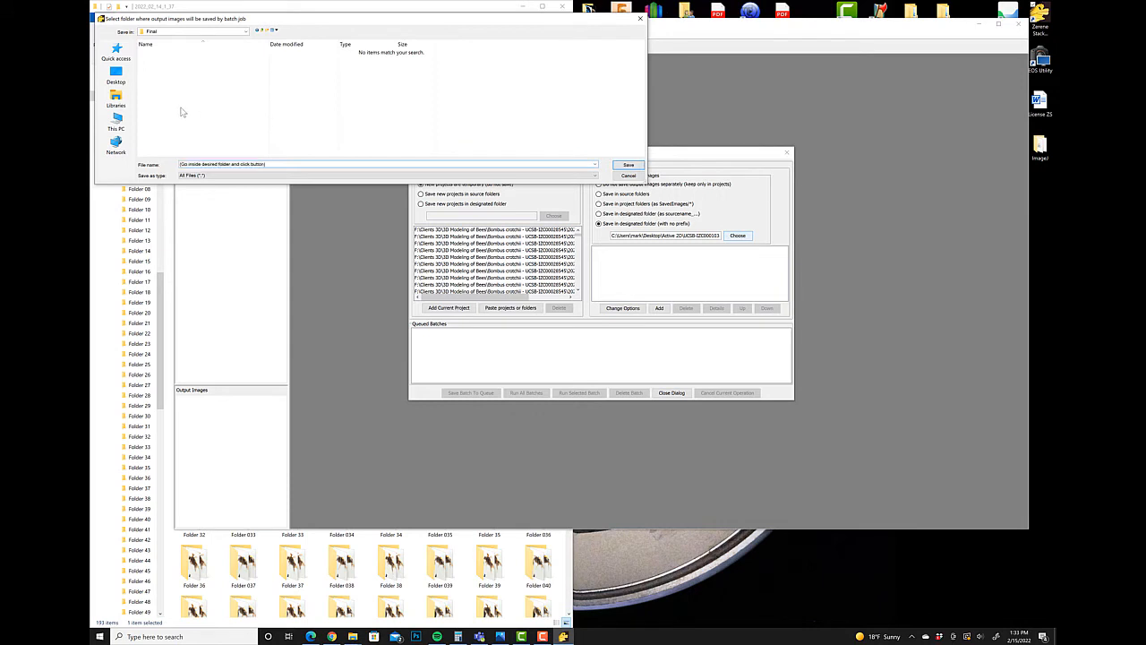
click(629, 166)
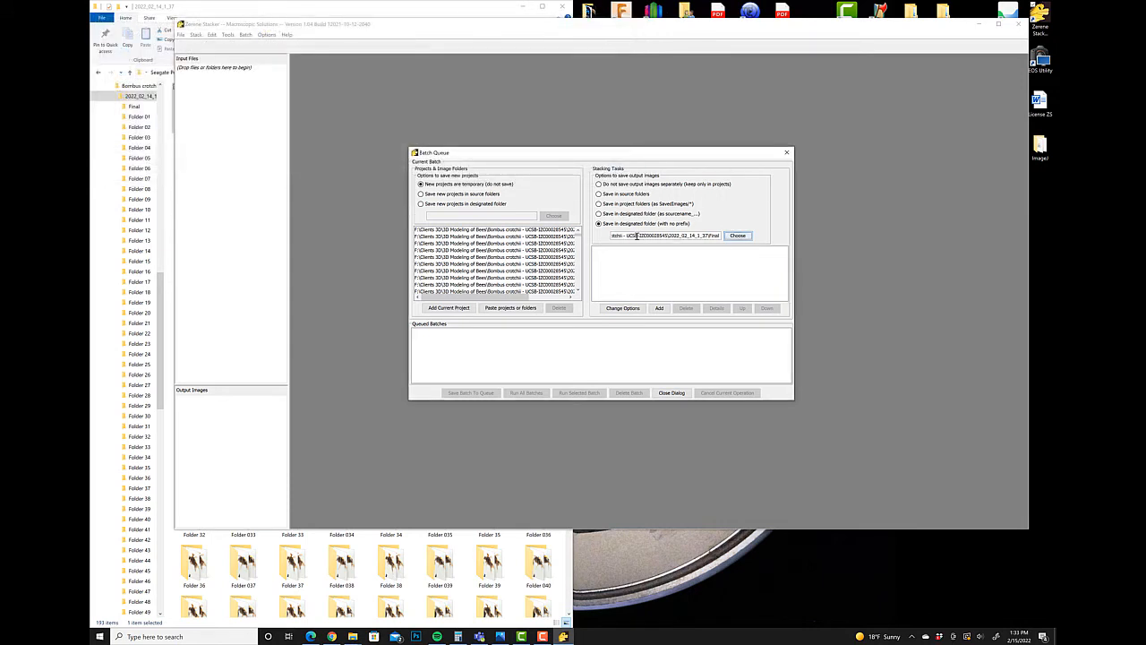
drag(637, 236, 713, 235)
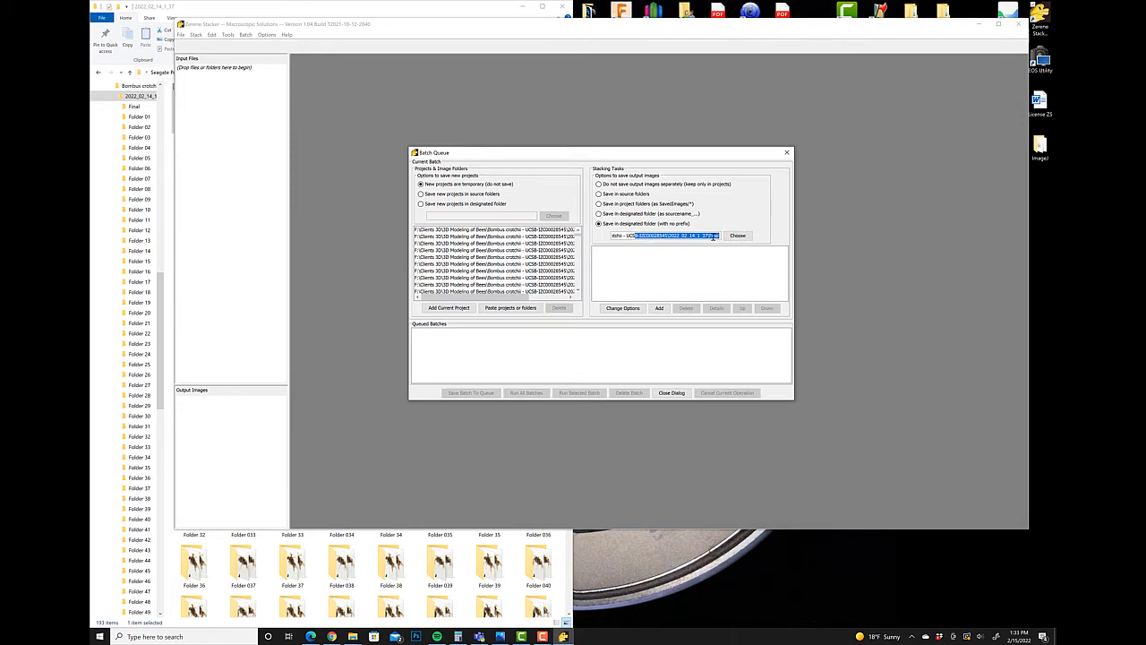
Step: Add the Align & Stack All (PMax) task to the current batch and save the batch to the queue
click(660, 308)
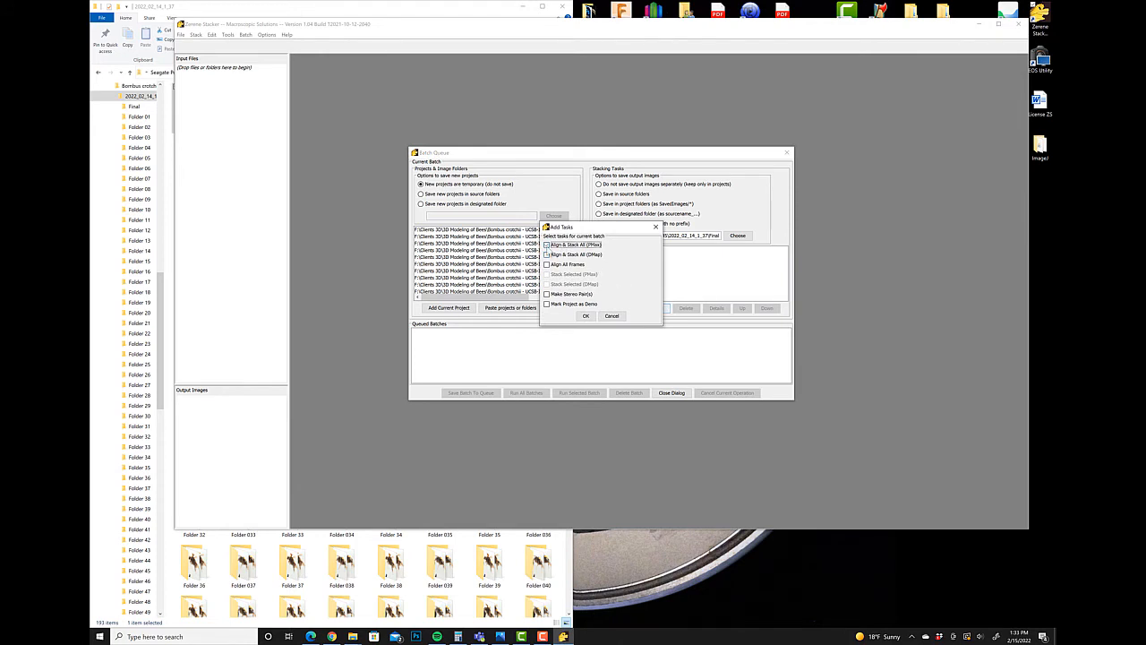
click(590, 317)
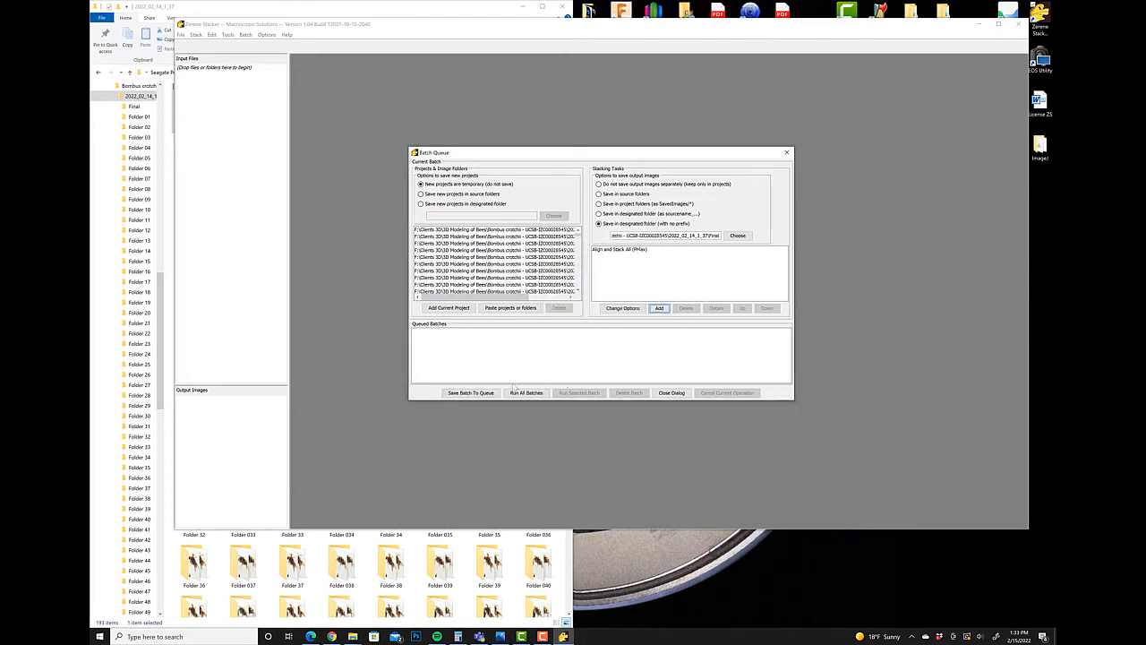
click(486, 394)
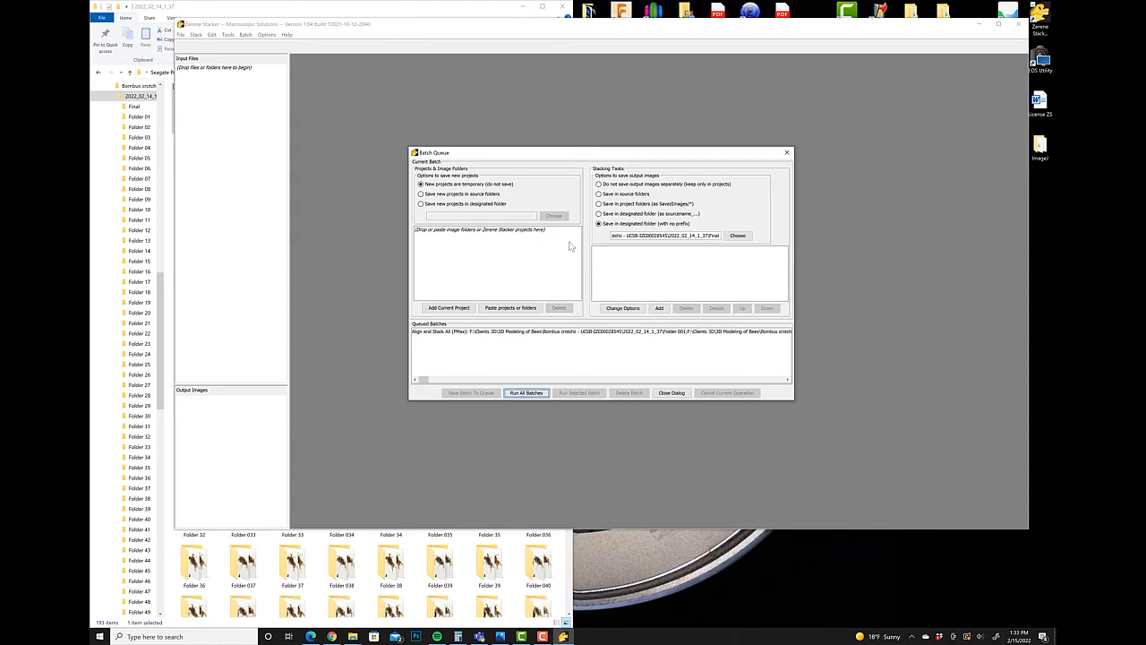
Step: Run all queued batches, close the batch queue dialog and minimize Zerene Stacker
click(528, 394)
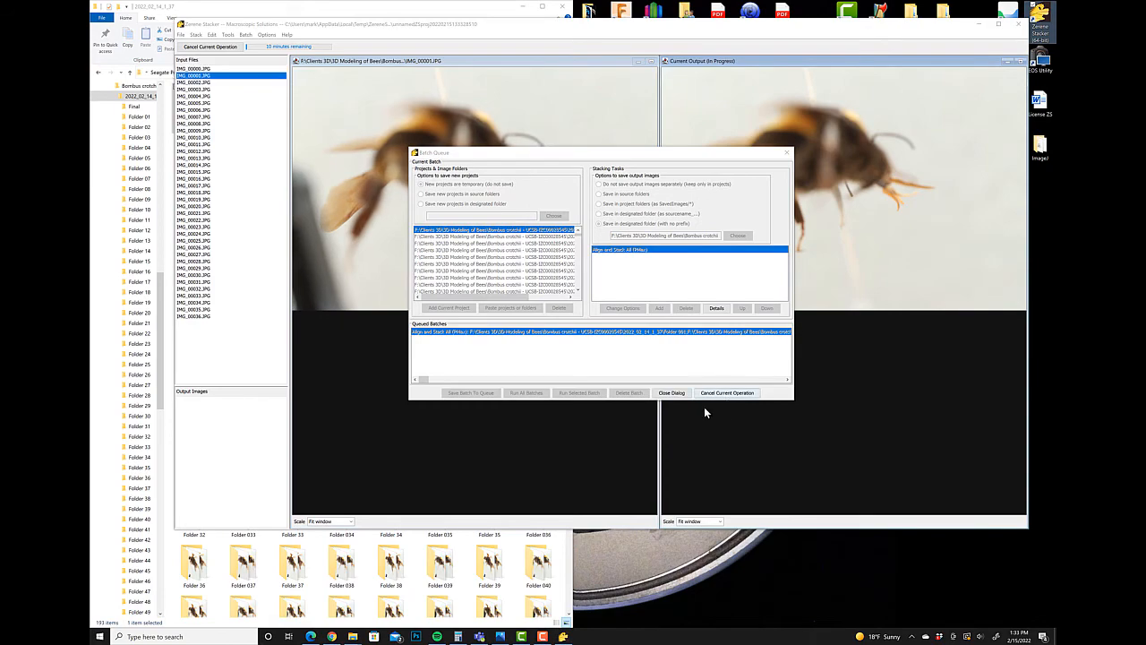
click(676, 394)
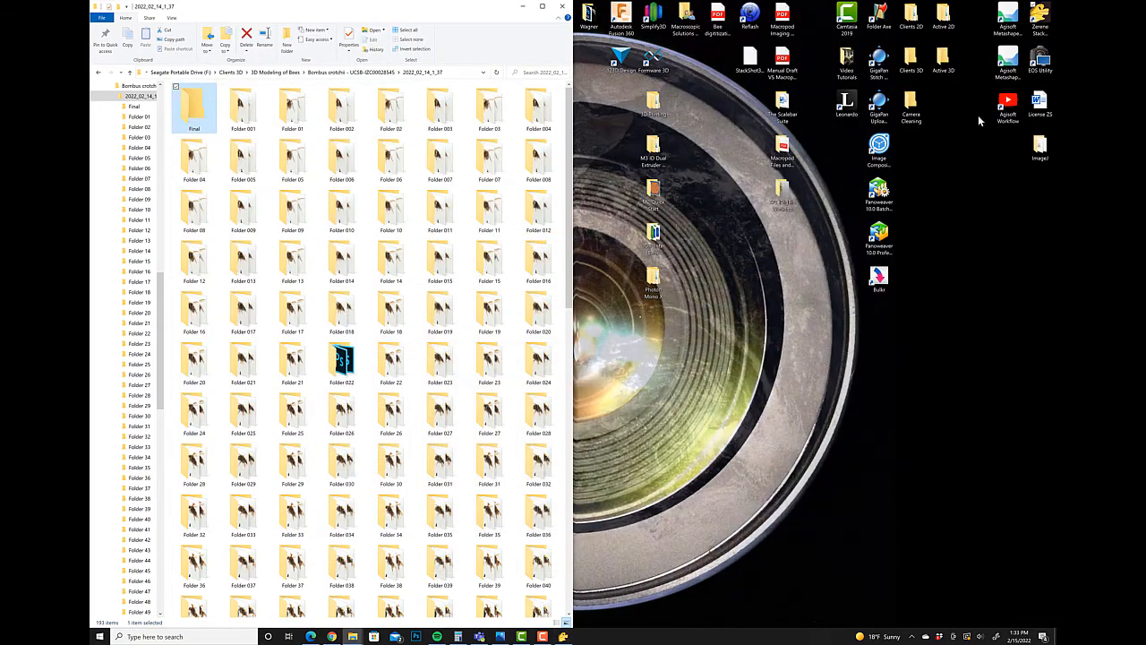
click(979, 24)
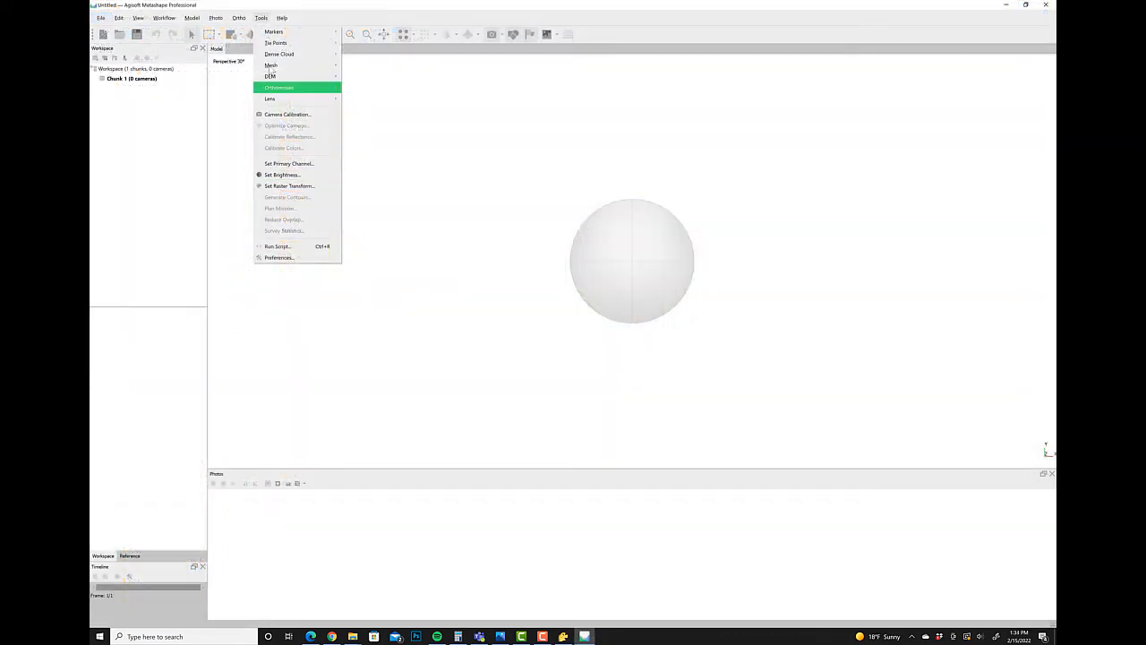
Step: In Agisoft Metashape, open the preferences and examine the GPU, Network, Appearance, Navigation and Advanced settings
mouse_move(271, 59)
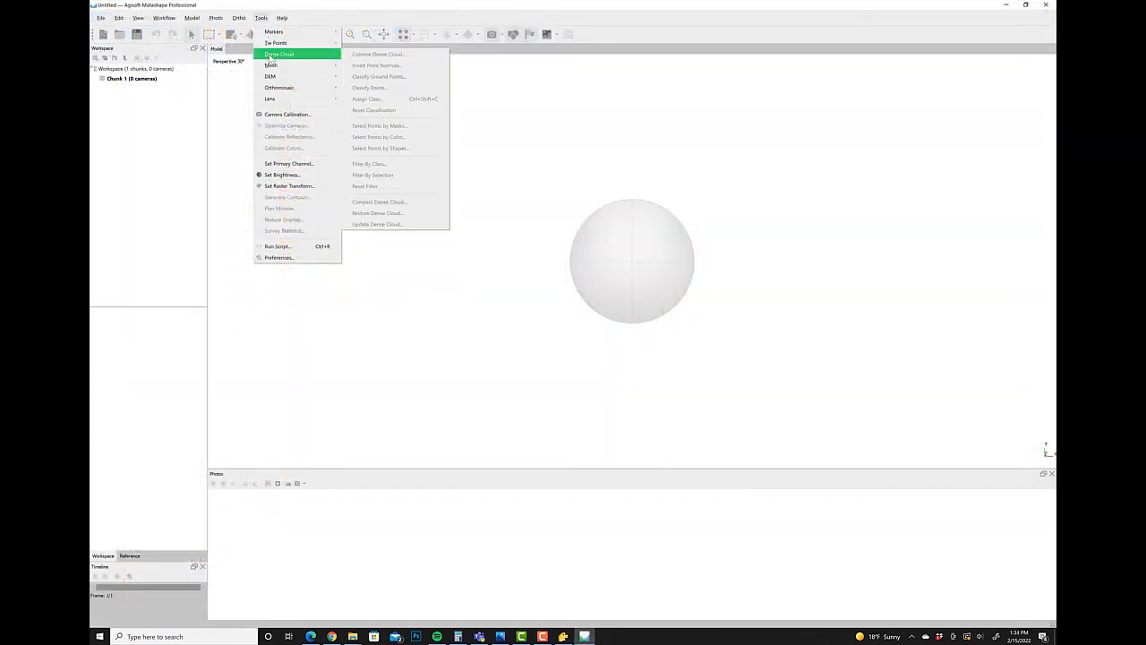
click(265, 259)
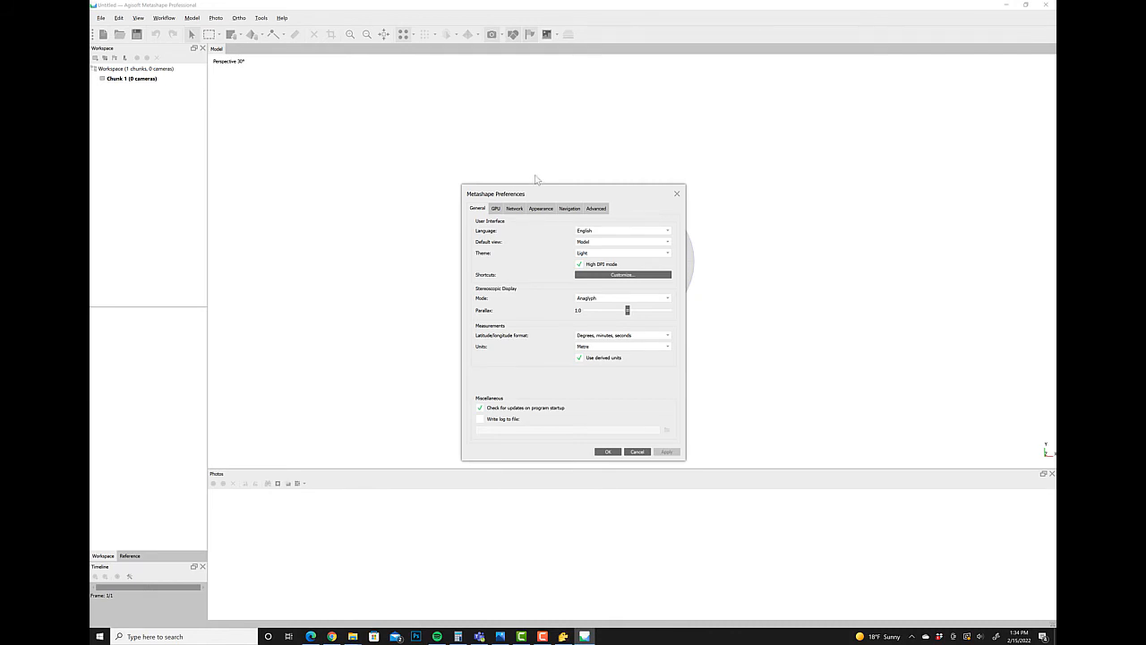
click(502, 210)
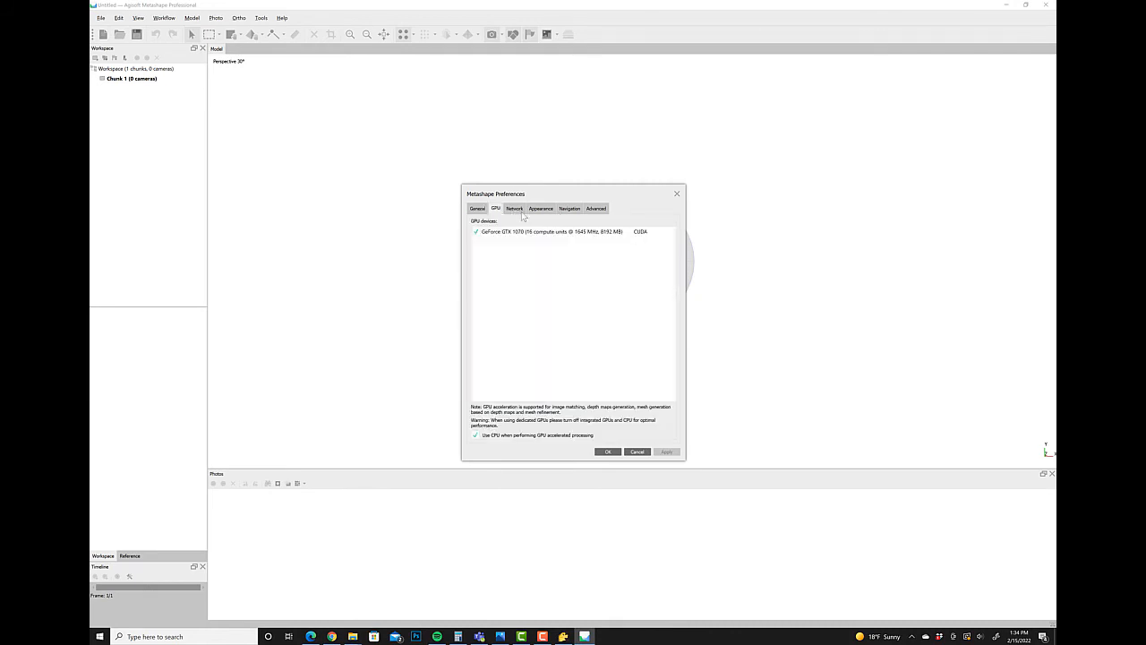
click(538, 210)
click(522, 211)
click(541, 209)
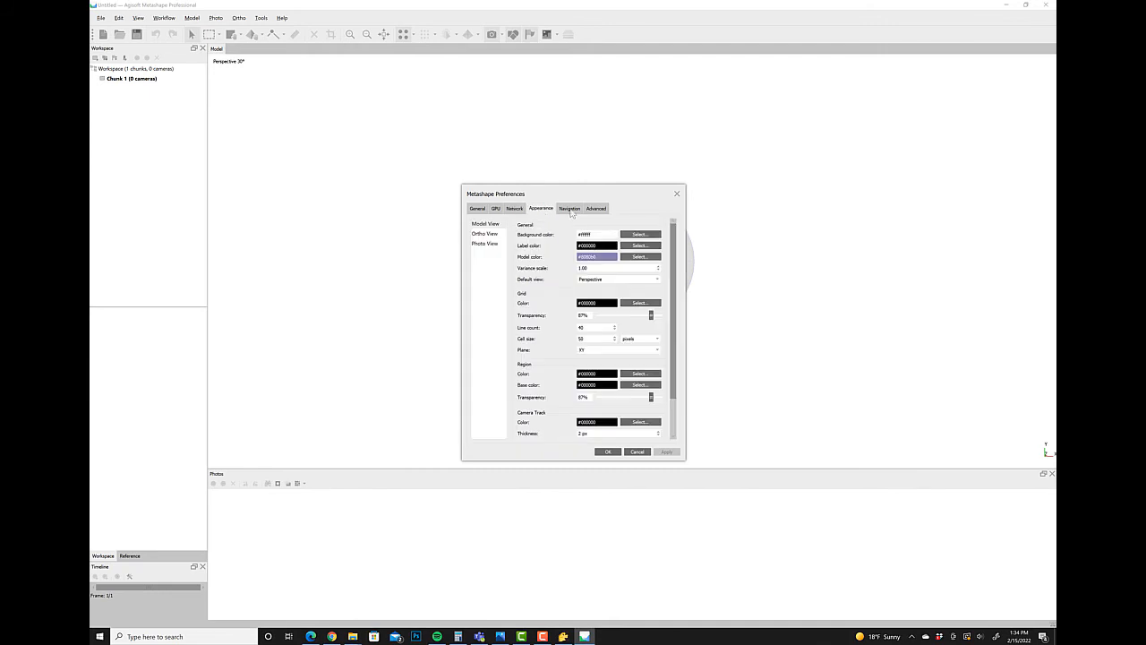
click(570, 209)
click(595, 209)
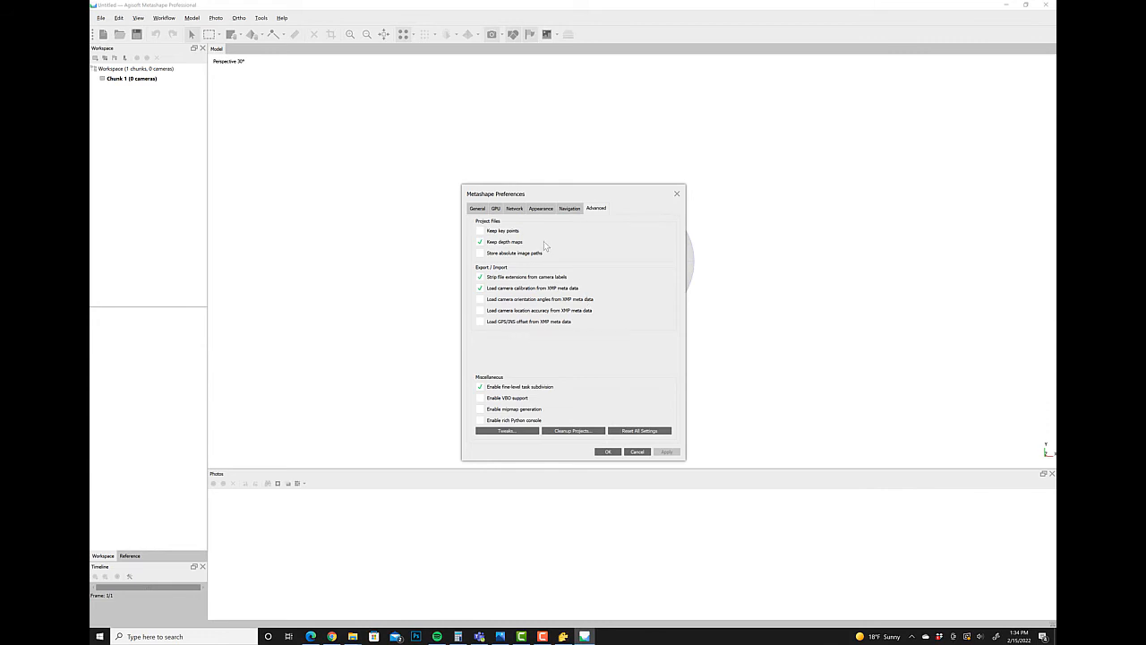
Step: Leave Keep depth maps enabled in the Advanced preferences, and review and accept the Tweaks parameter list
click(481, 244)
click(481, 245)
click(531, 432)
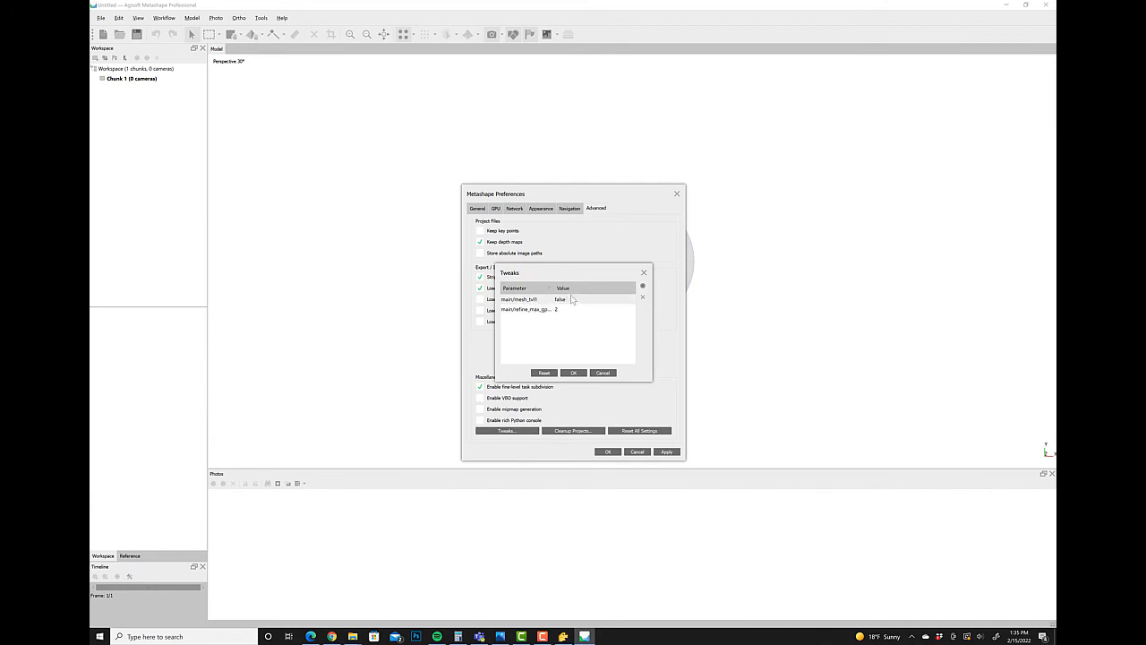
click(579, 374)
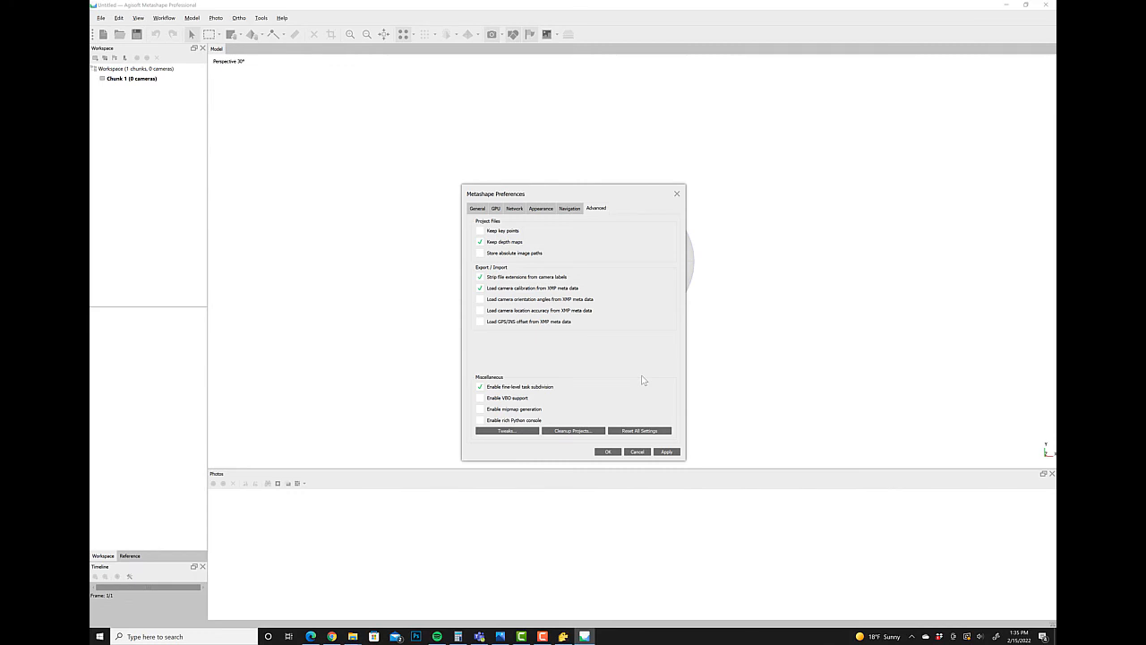
Step: Apply and confirm the Metashape preferences, and close Metashape
click(667, 451)
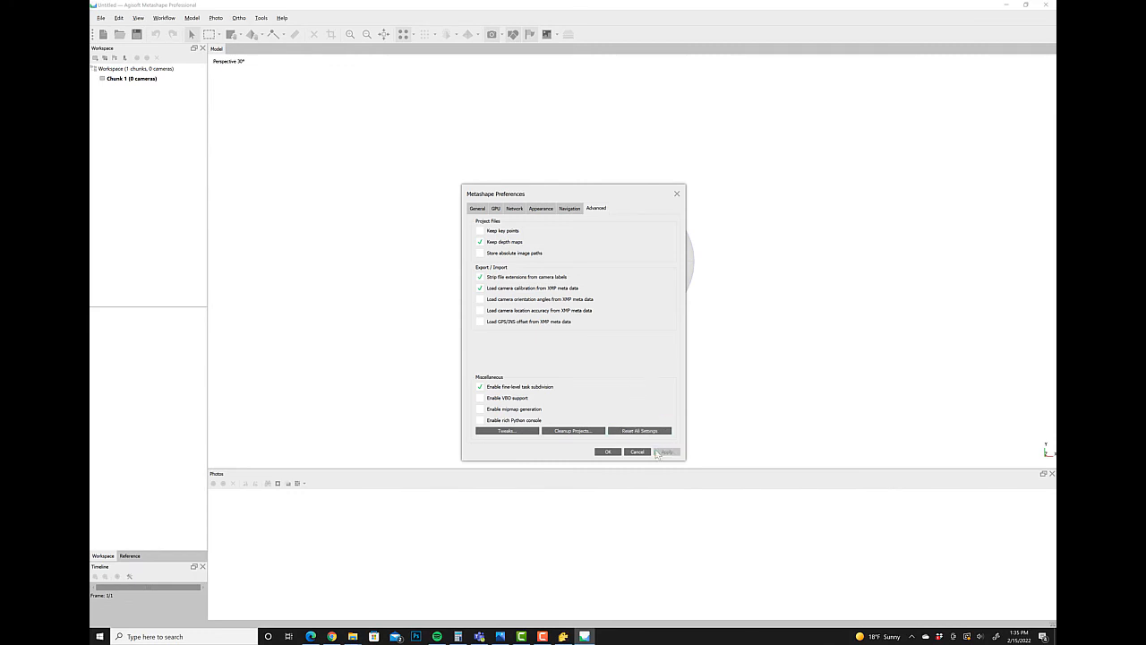
click(608, 452)
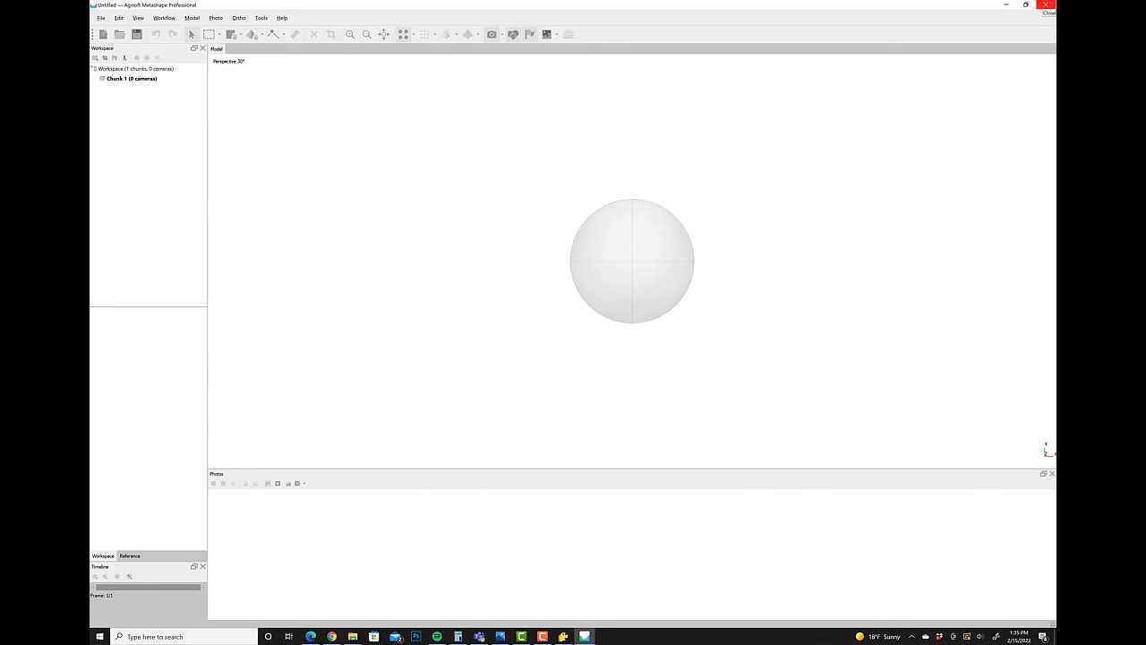
click(1045, 5)
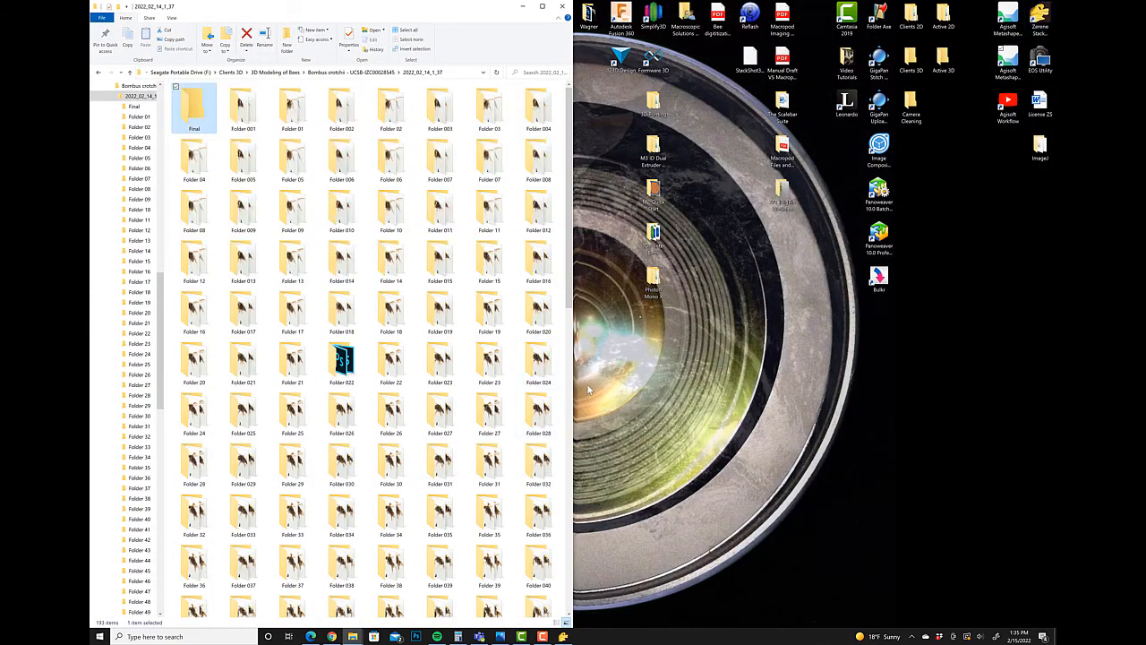